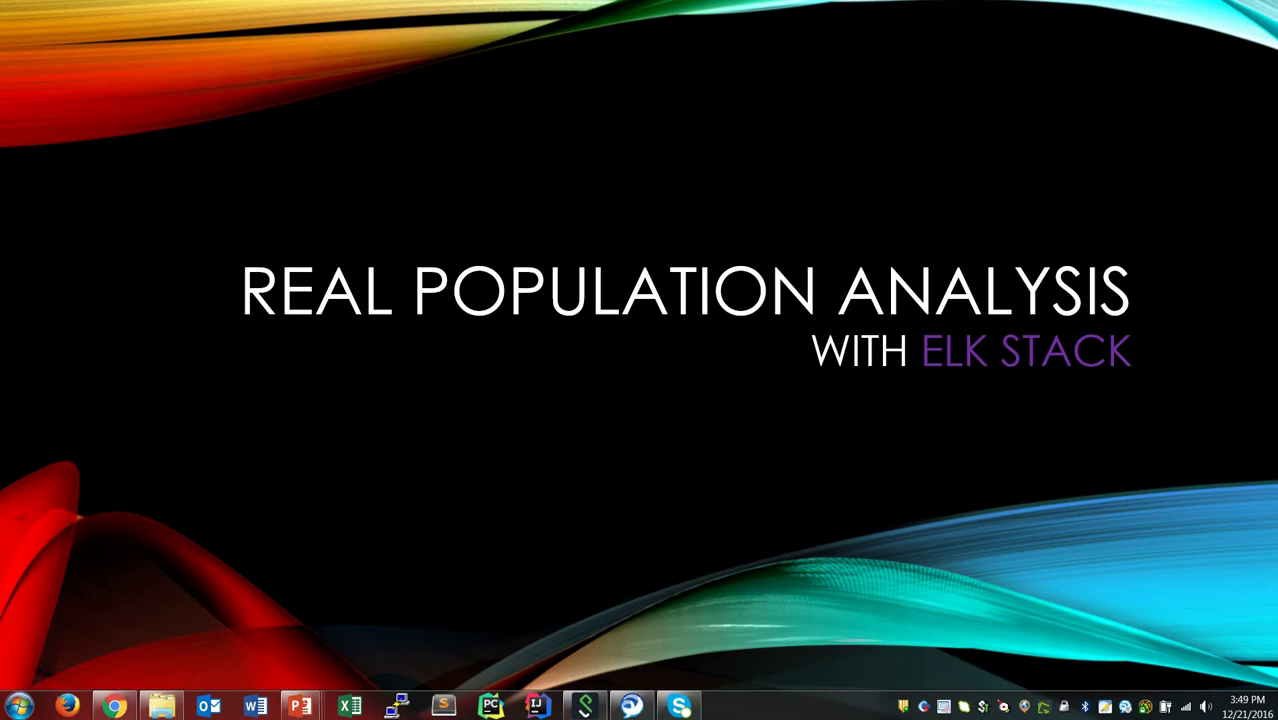
Play the Collect Data screencast, then advance to the Elasticsearch and Kibana check slide
{"action": "left_click", "coordinate": [499, 466]}
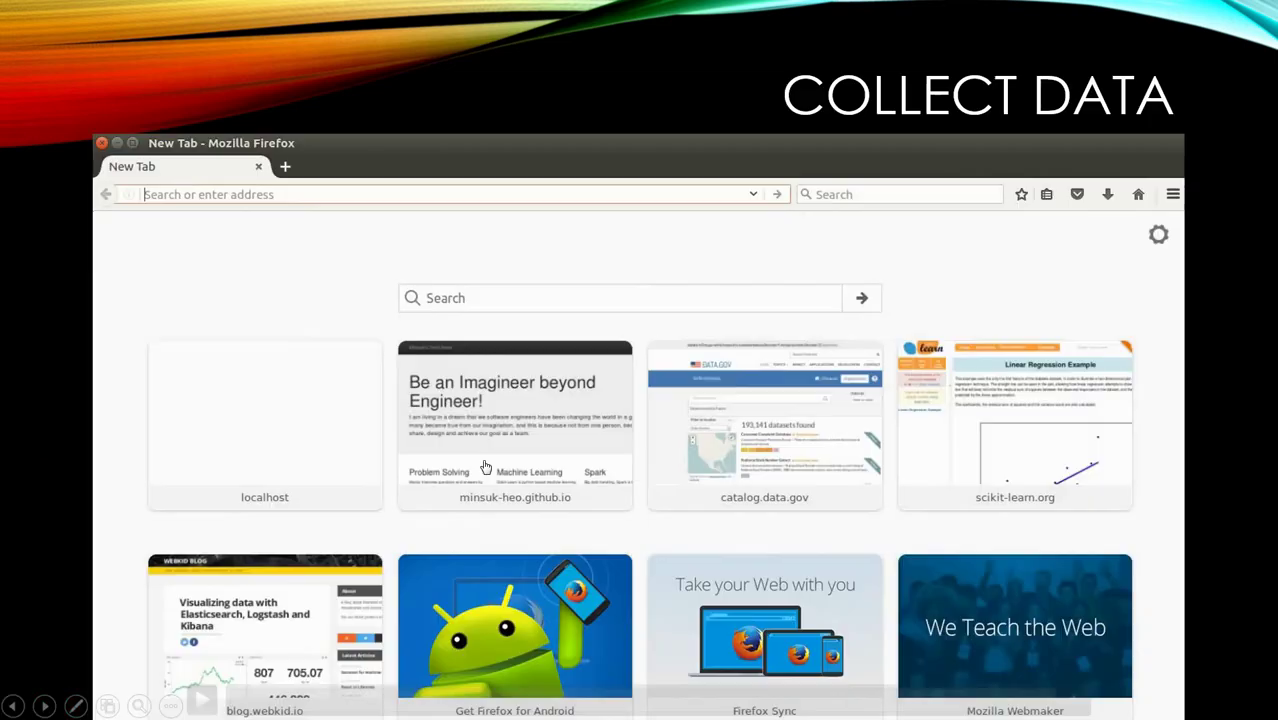
{"action": "left_click", "coordinate": [192, 513]}
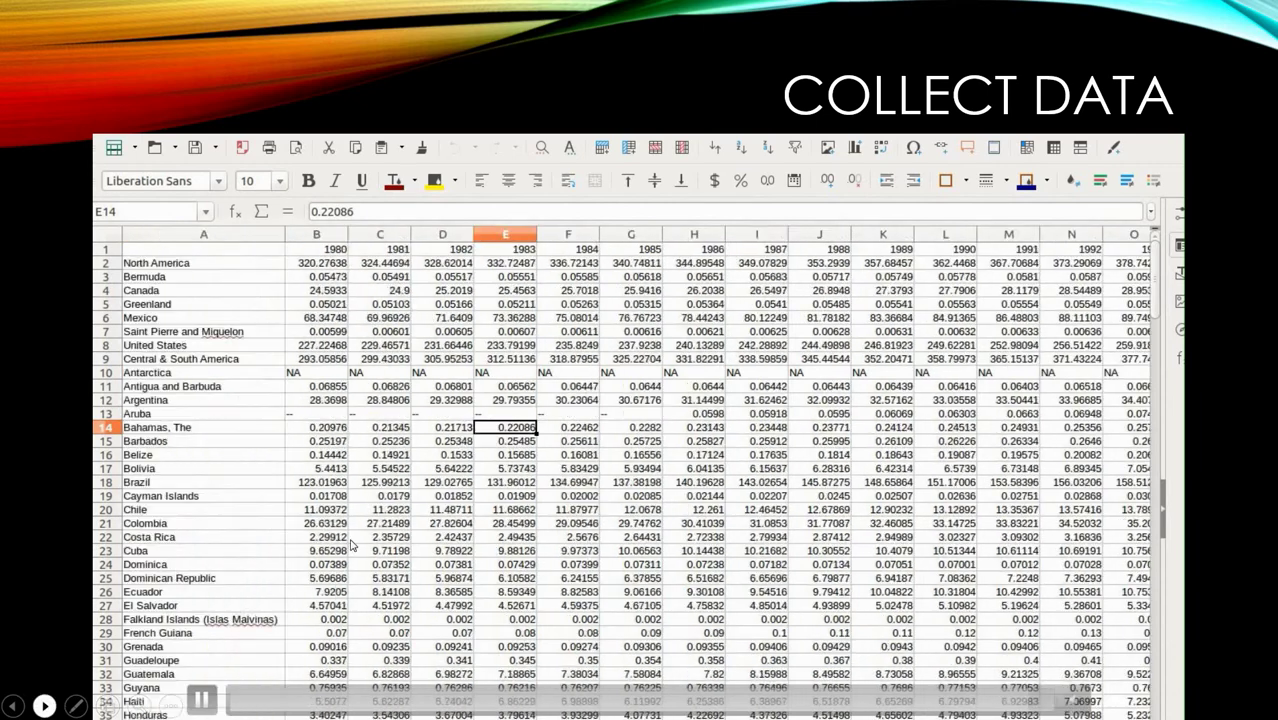
{"action": "left_click", "coordinate": [45, 706]}
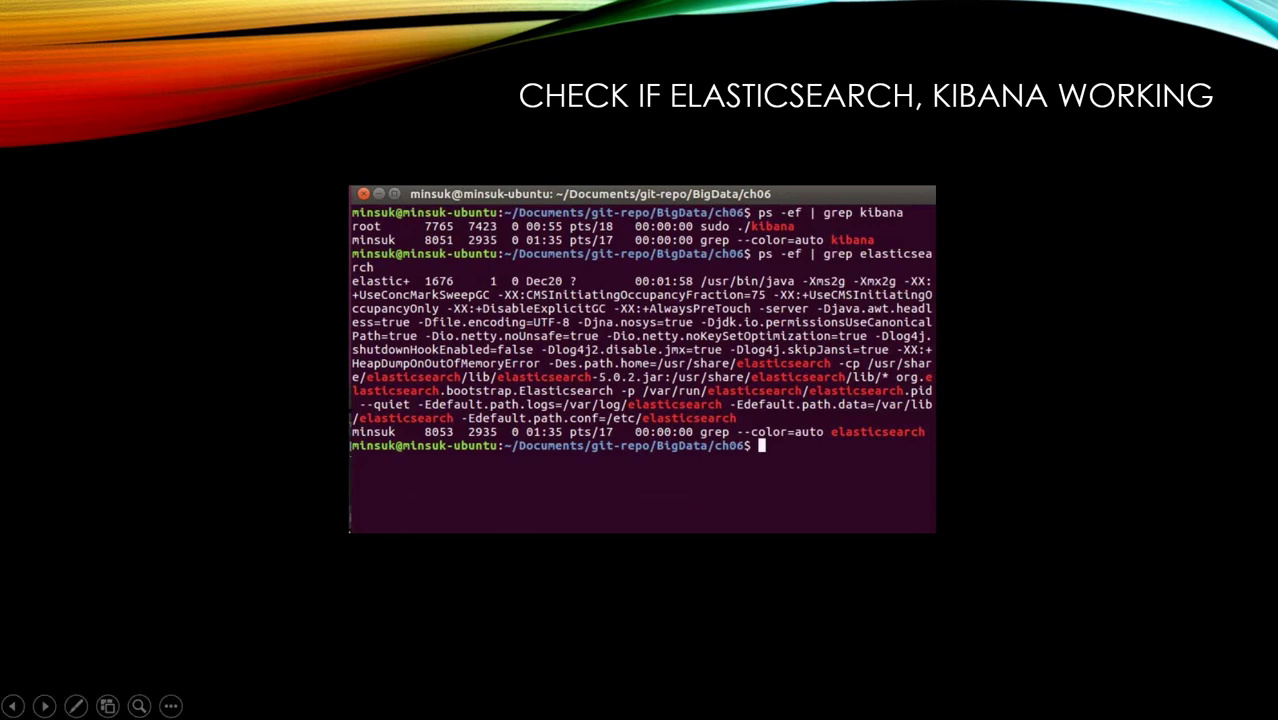
Play the Config Logstash video through to the output sending to index population on localhost
{"action": "left_click", "coordinate": [171, 545]}
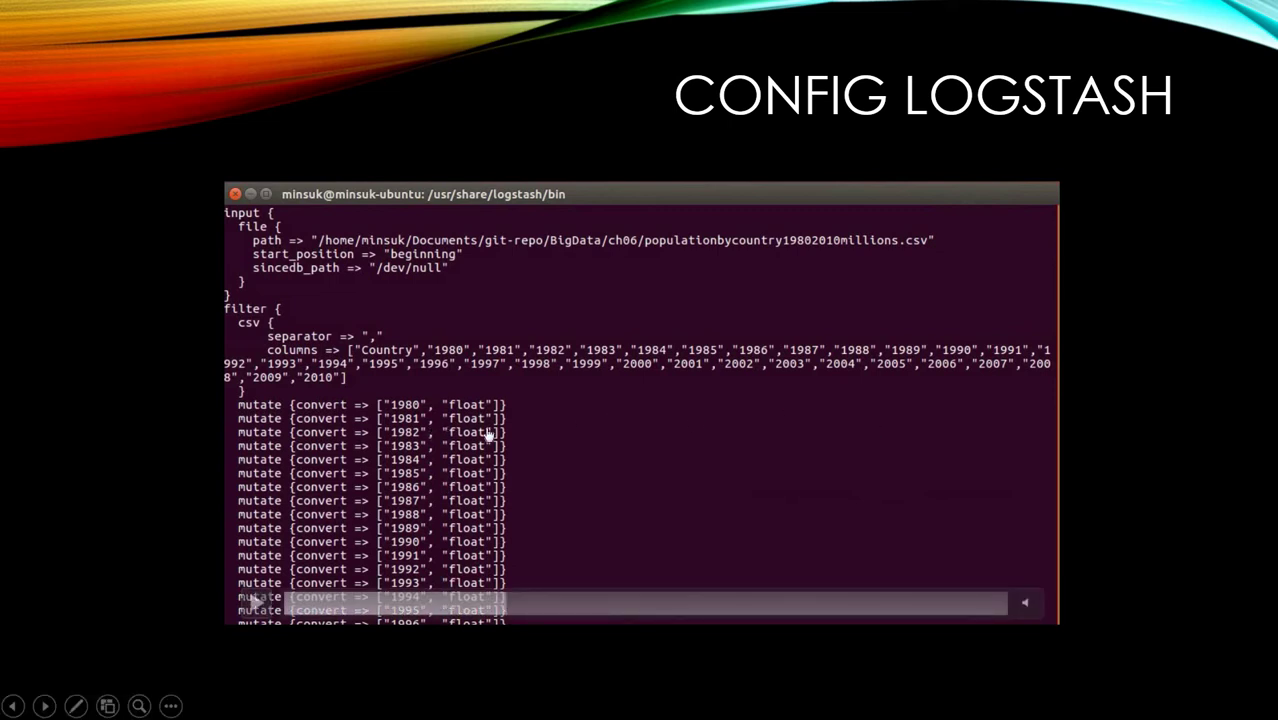
{"action": "left_click", "coordinate": [322, 432]}
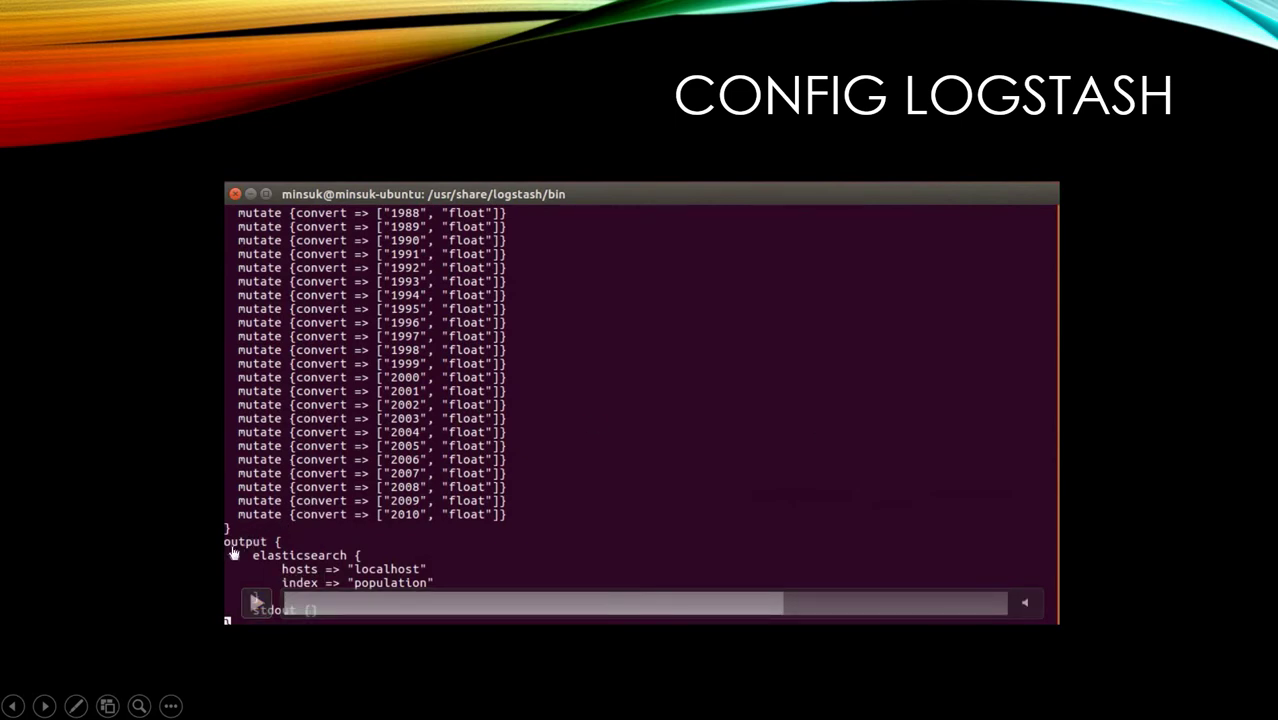
Pause the config video and advance to the Run Logstash Output to Elasticsearch slide
{"action": "left_click", "coordinate": [284, 551]}
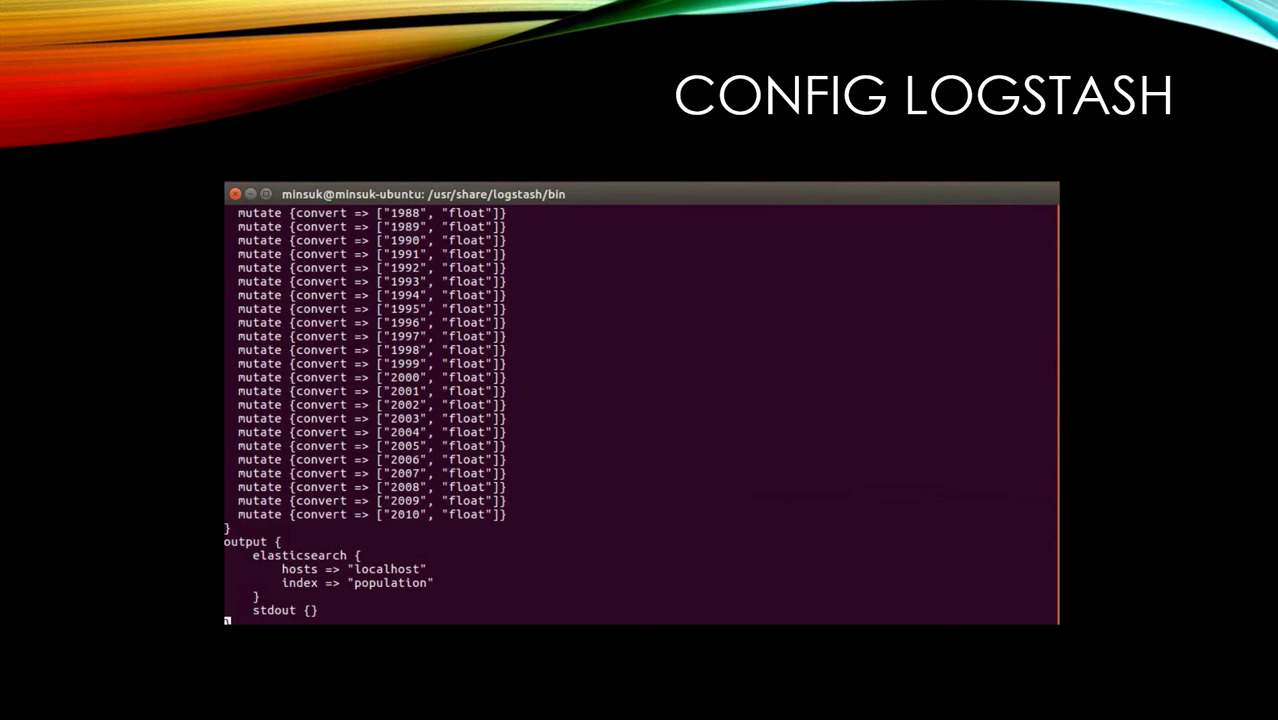
{"action": "mouse_move", "coordinate": [390, 585]}
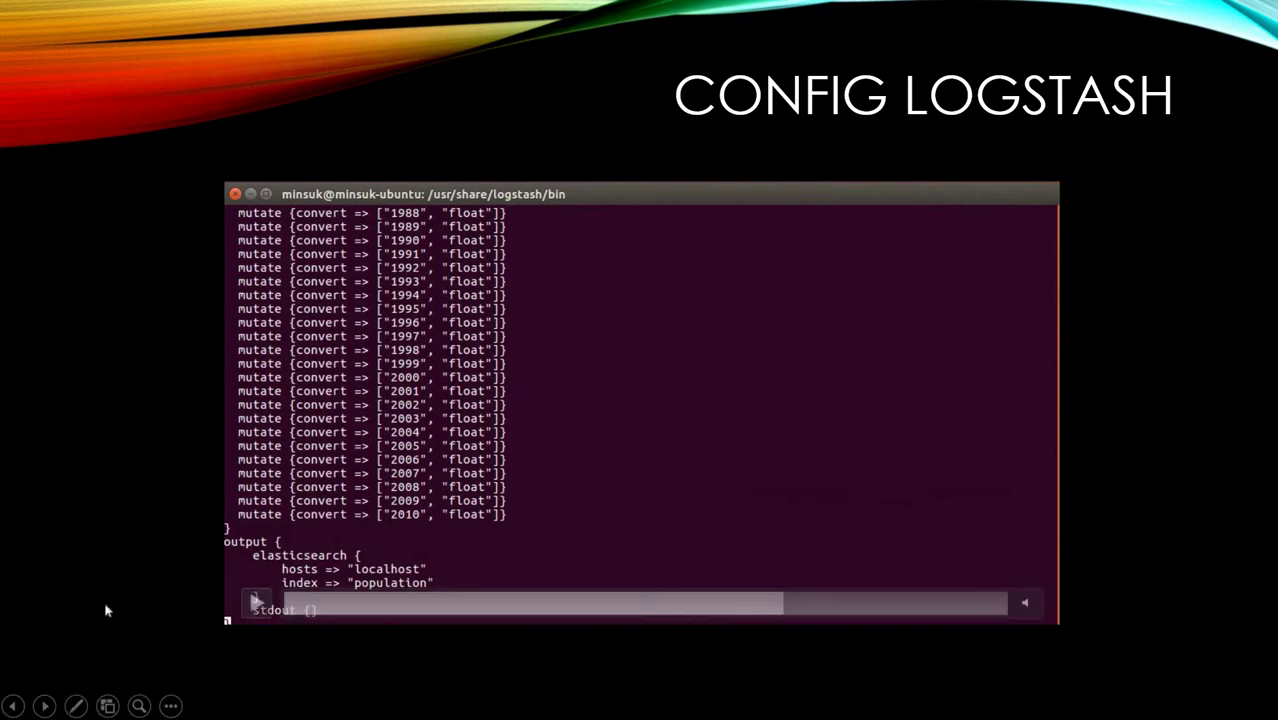
{"action": "mouse_move", "coordinate": [316, 522]}
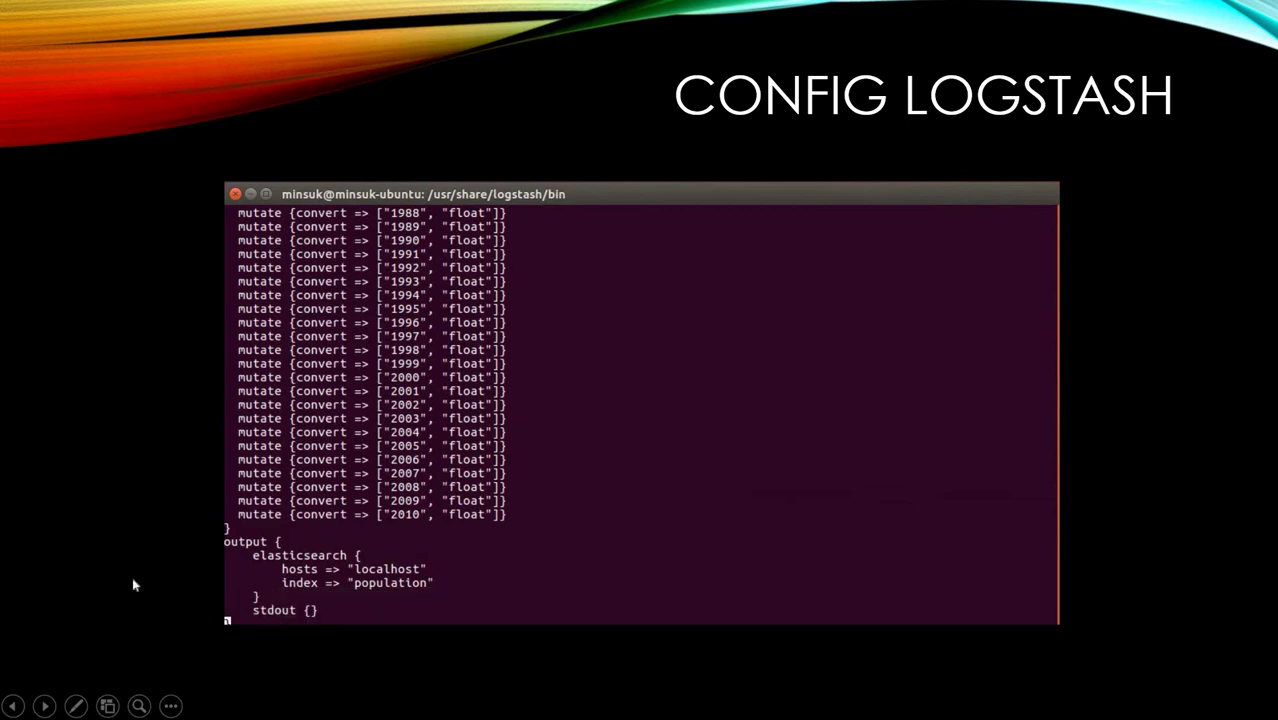
{"action": "left_click", "coordinate": [44, 706]}
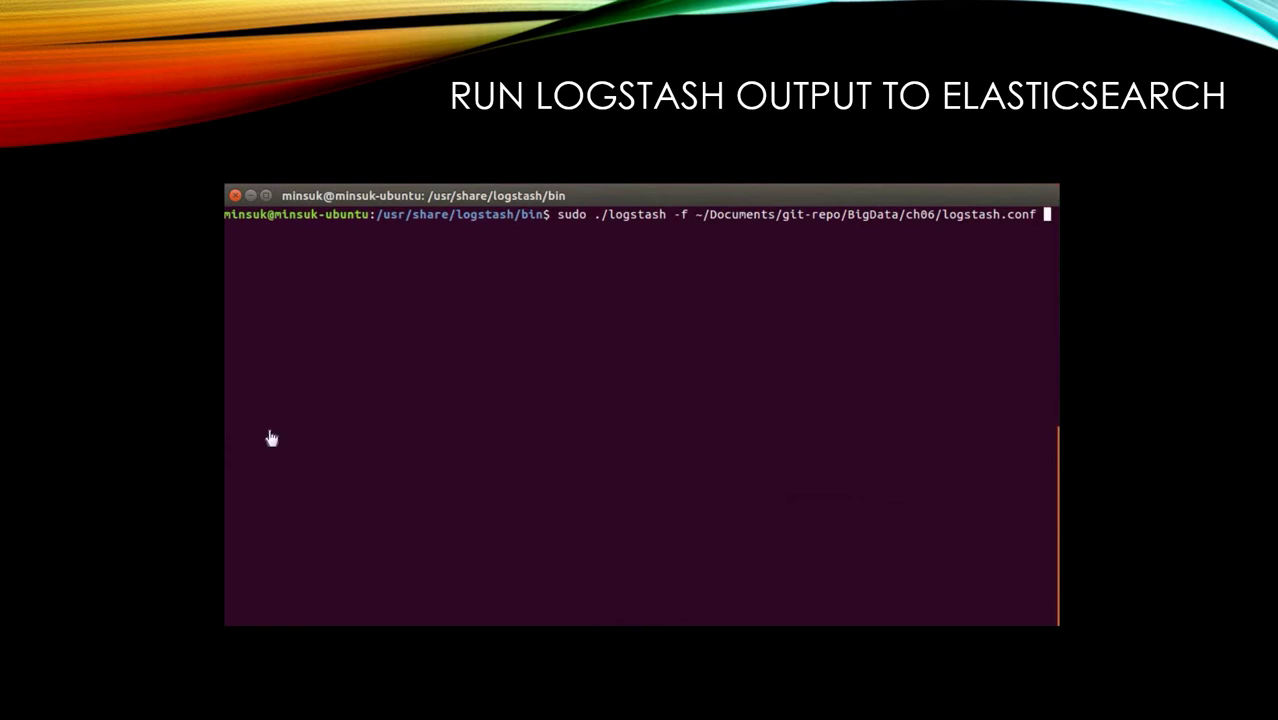
Play the Logstash run so country population rows stream into Elasticsearch
{"action": "key", "text": "Return"}
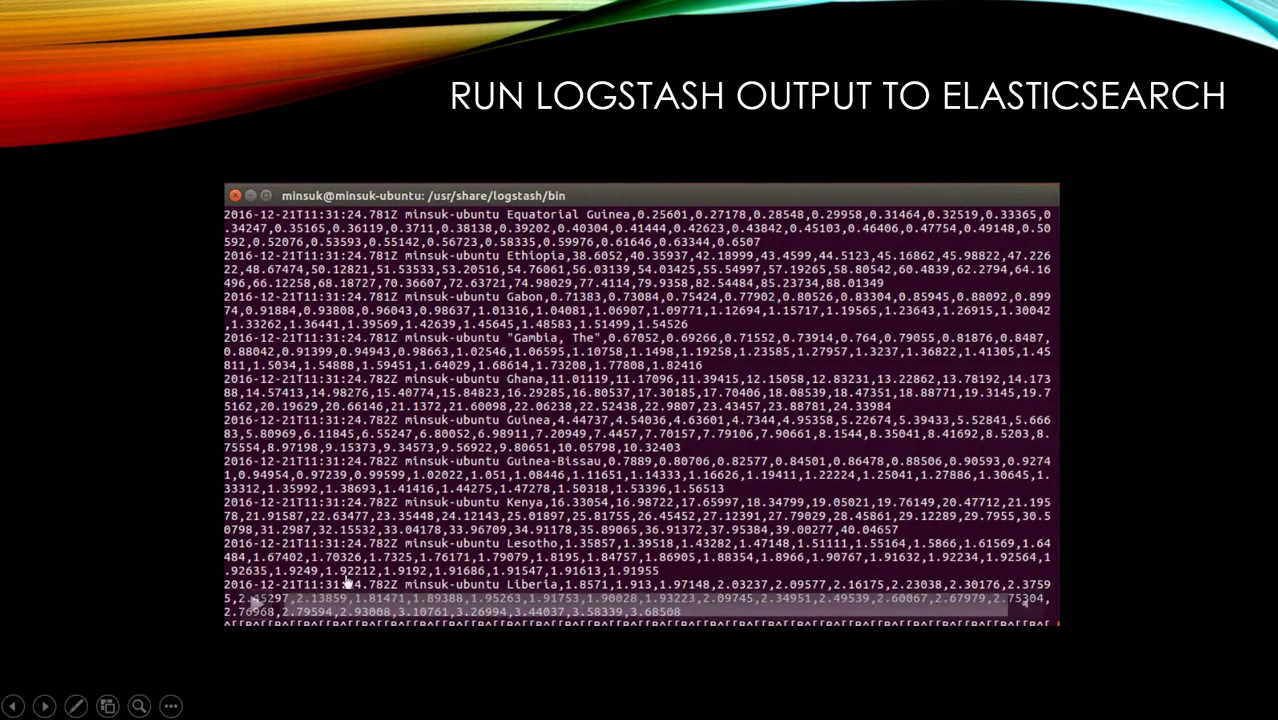
Play the Kibana screencast and go to Management's index pattern settings
{"action": "left_click", "coordinate": [44, 706]}
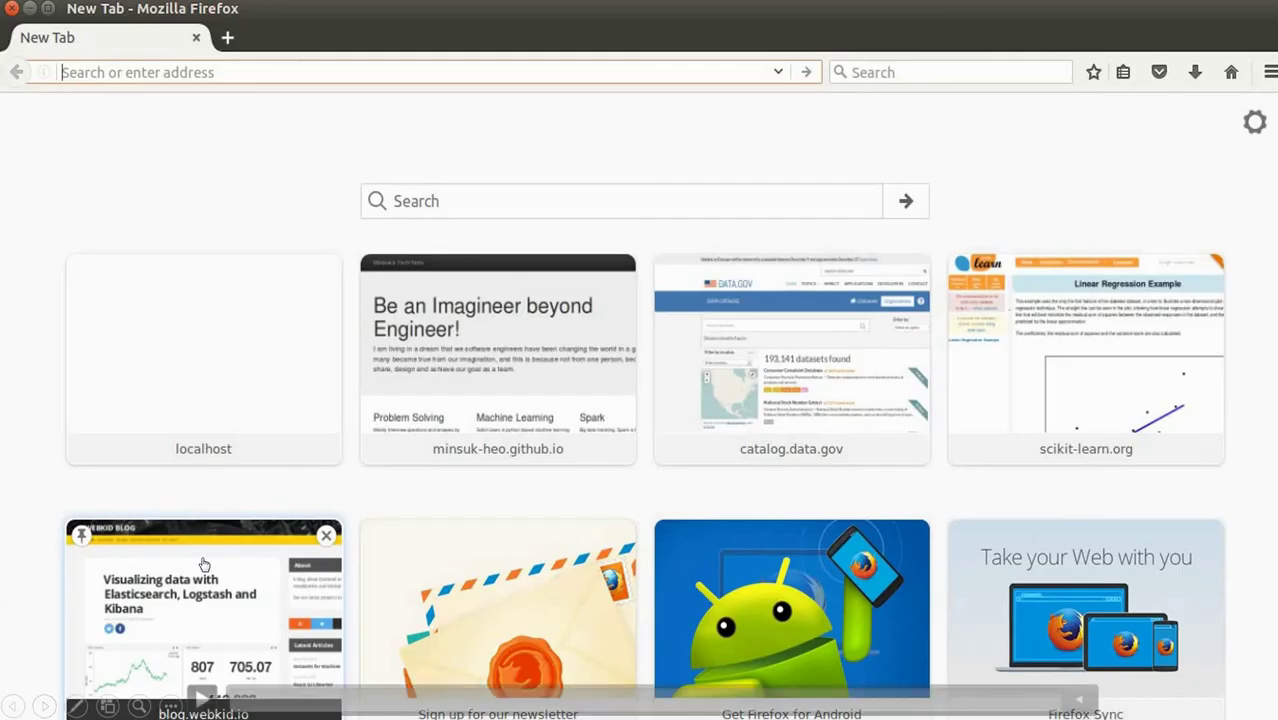
{"action": "left_click", "coordinate": [205, 697]}
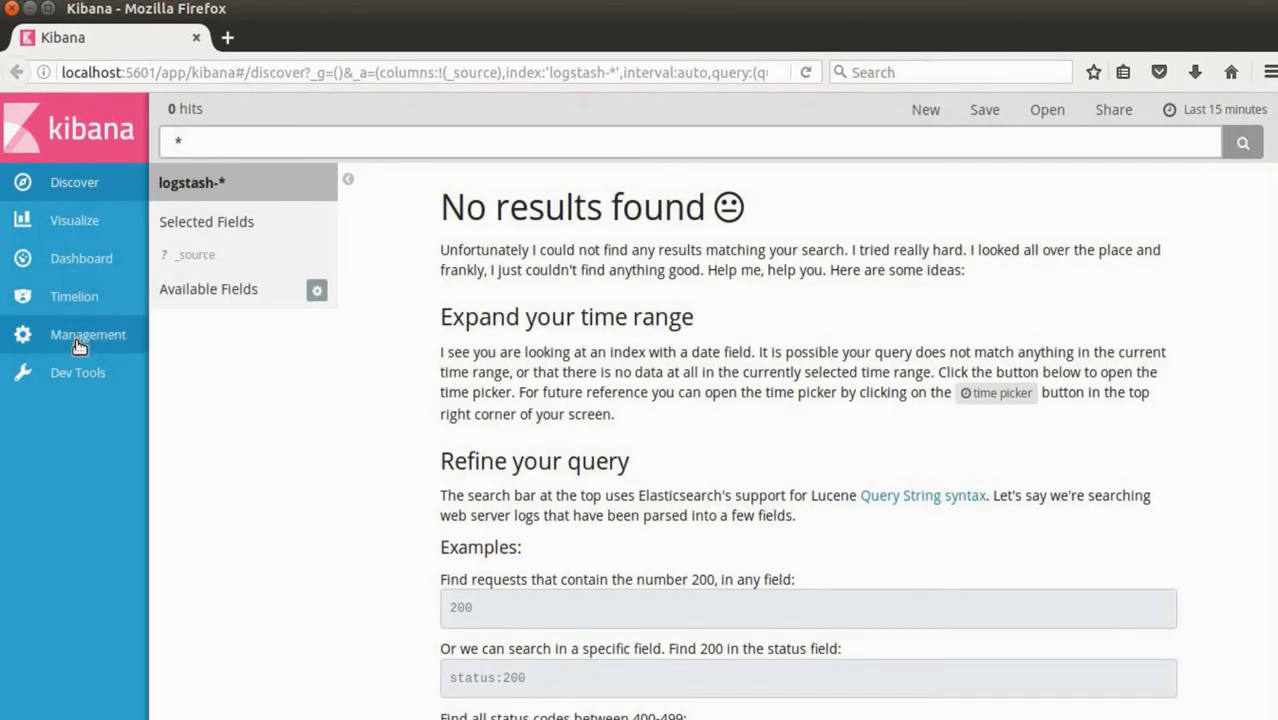
{"action": "left_click", "coordinate": [79, 345]}
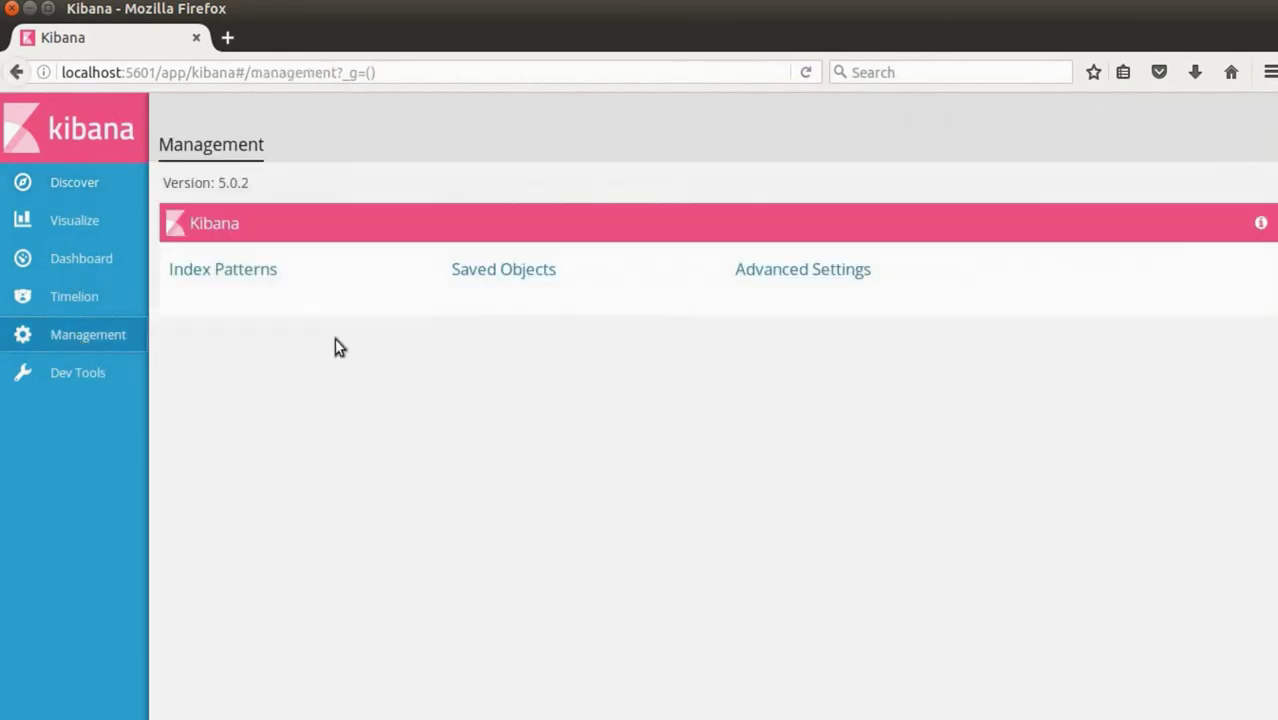
{"action": "left_click", "coordinate": [261, 273]}
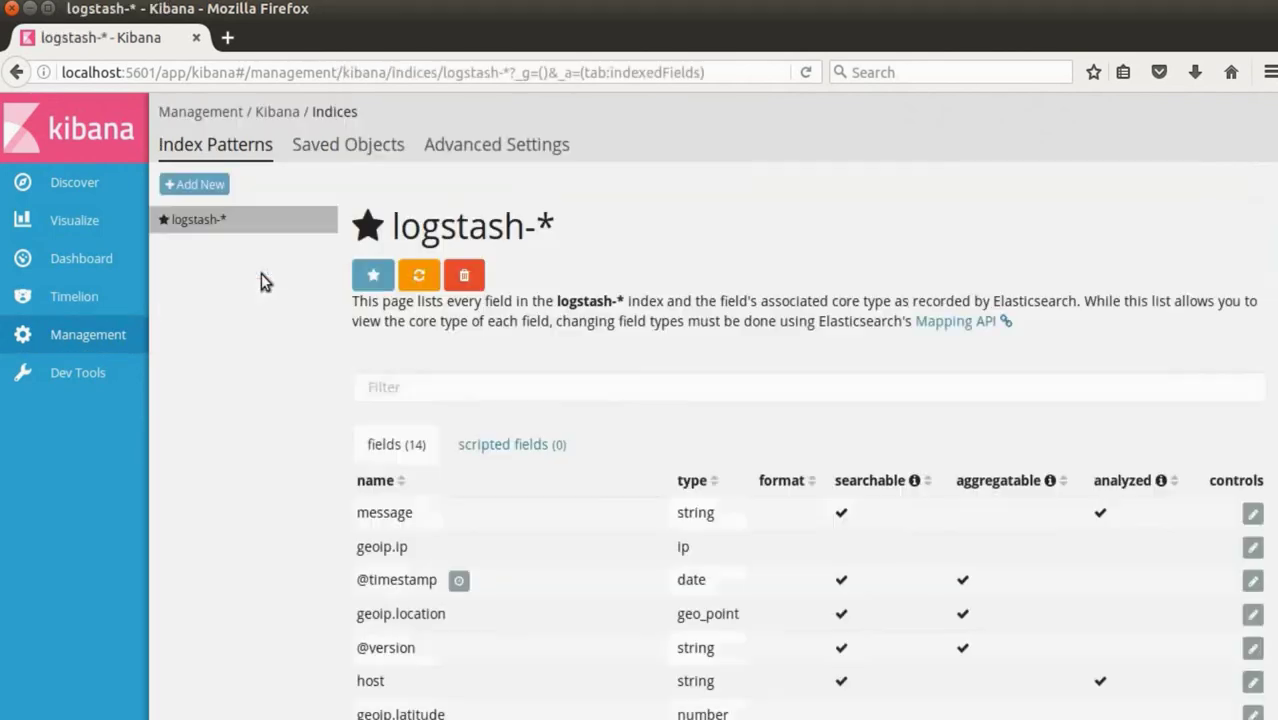
Replace logstash-* with population and create the index pattern, reviewing its 47 fields
{"action": "left_click", "coordinate": [210, 186]}
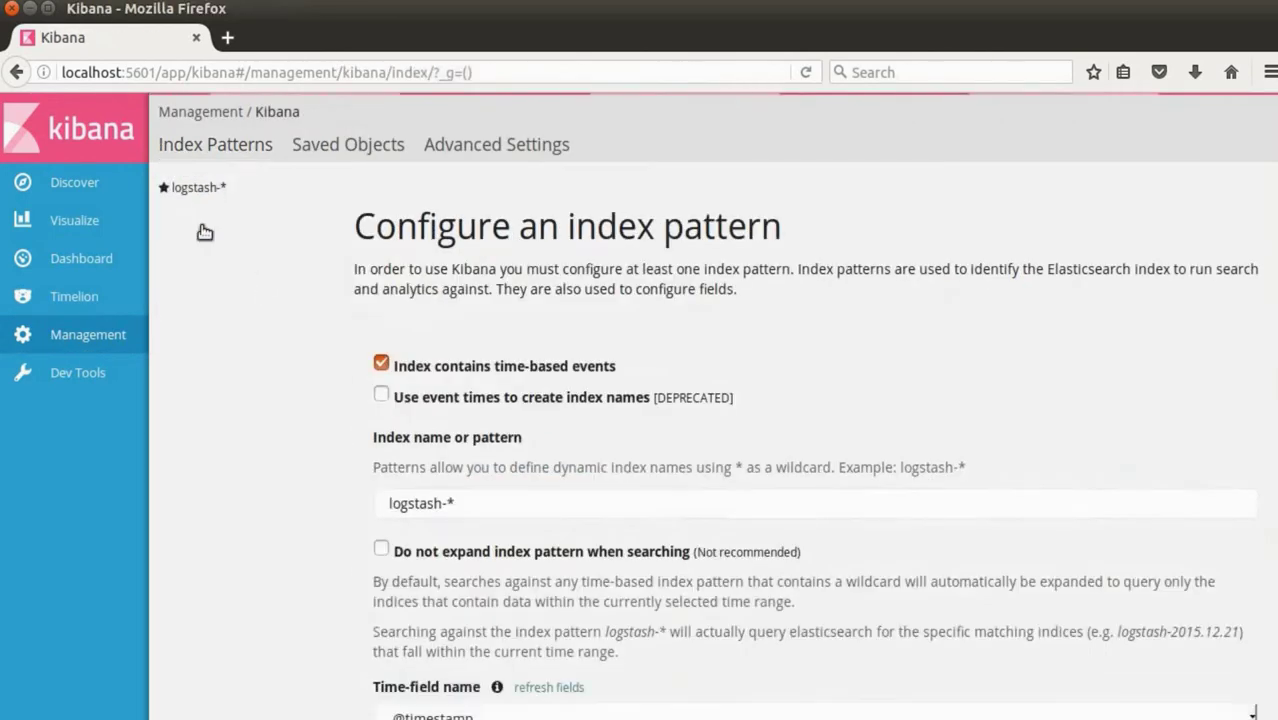
{"action": "left_click", "coordinate": [413, 503]}
{"action": "key", "text": "ctrl+a"}
{"action": "type", "text": "po"}
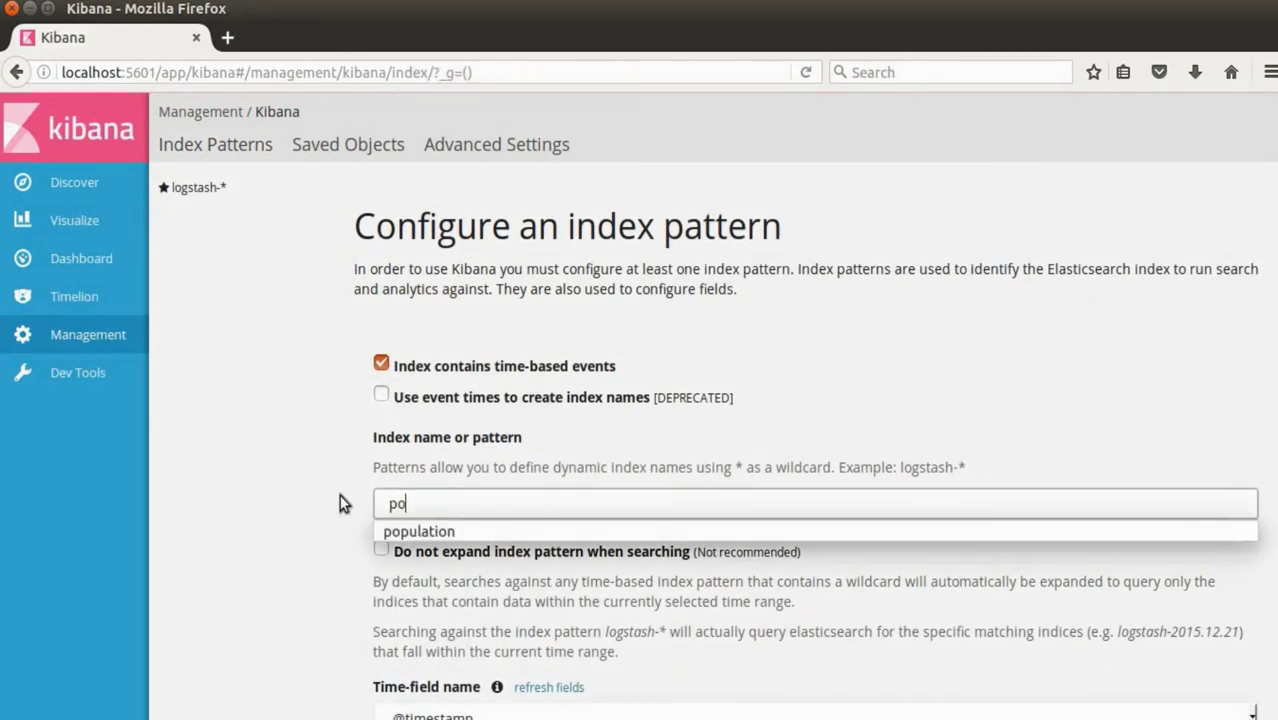
{"action": "key", "text": "Down"}
{"action": "key", "text": "Return"}
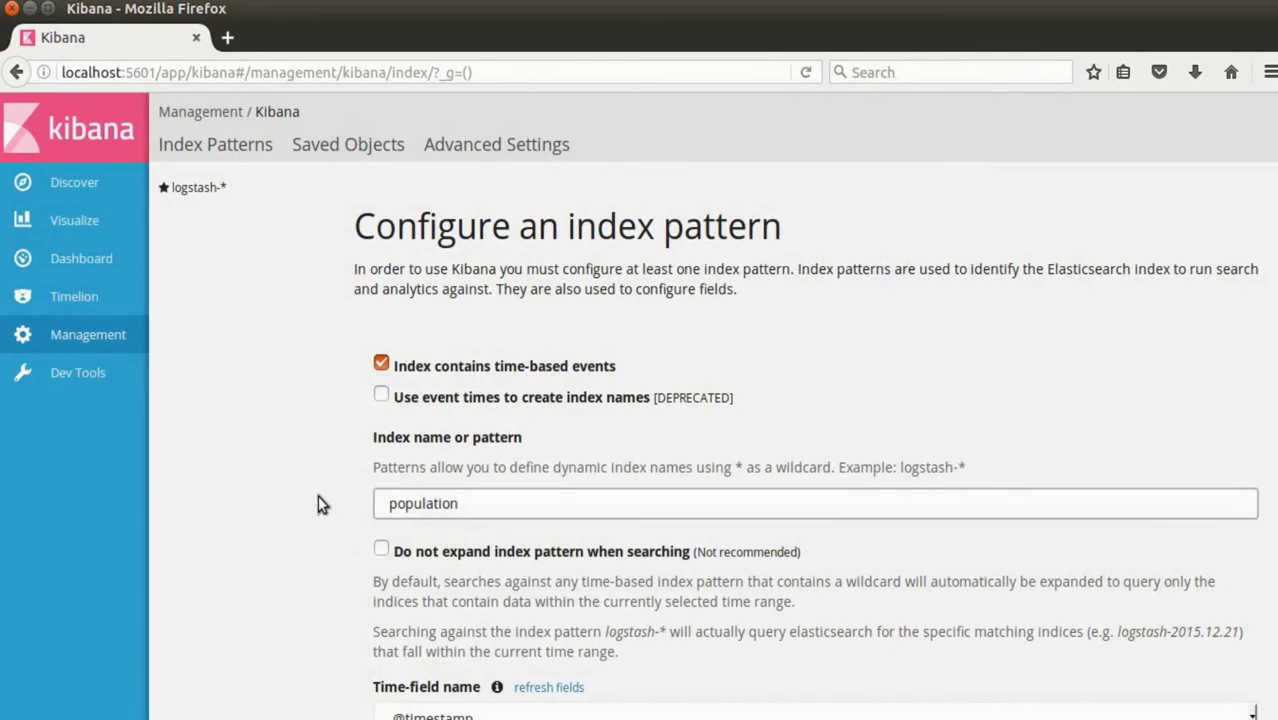
{"action": "left_click", "coordinate": [303, 497]}
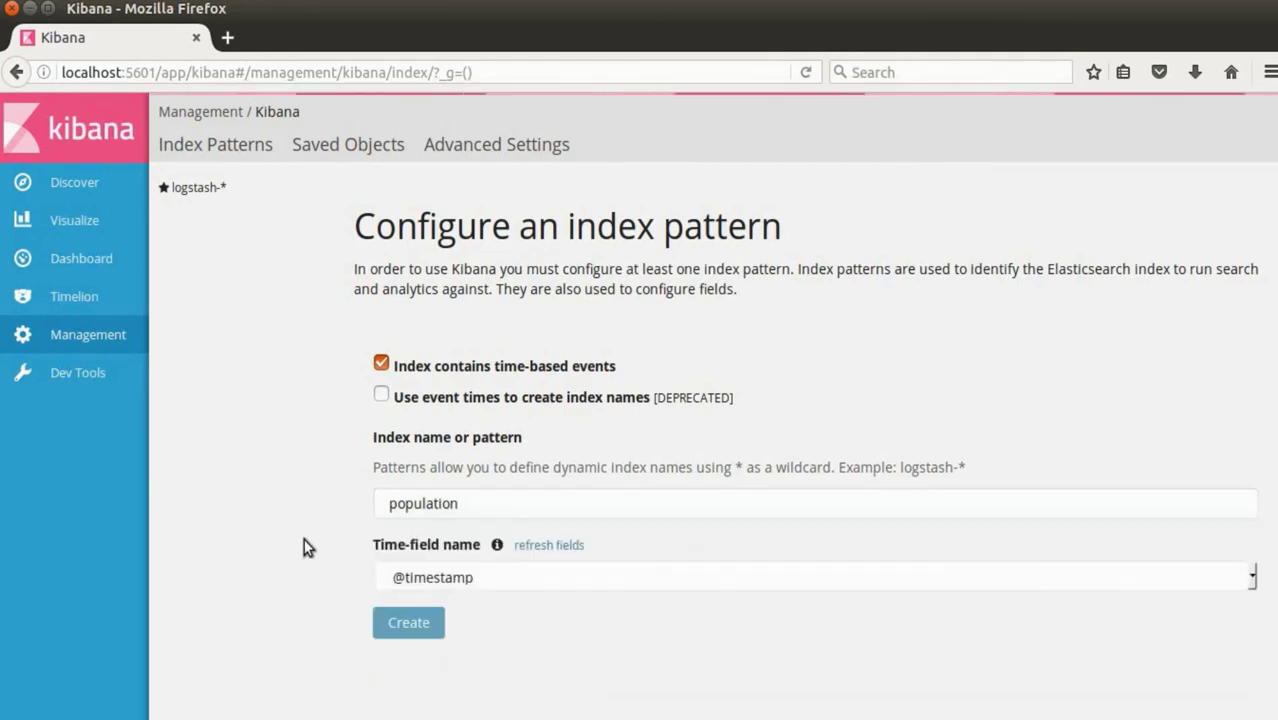
{"action": "left_click", "coordinate": [409, 623]}
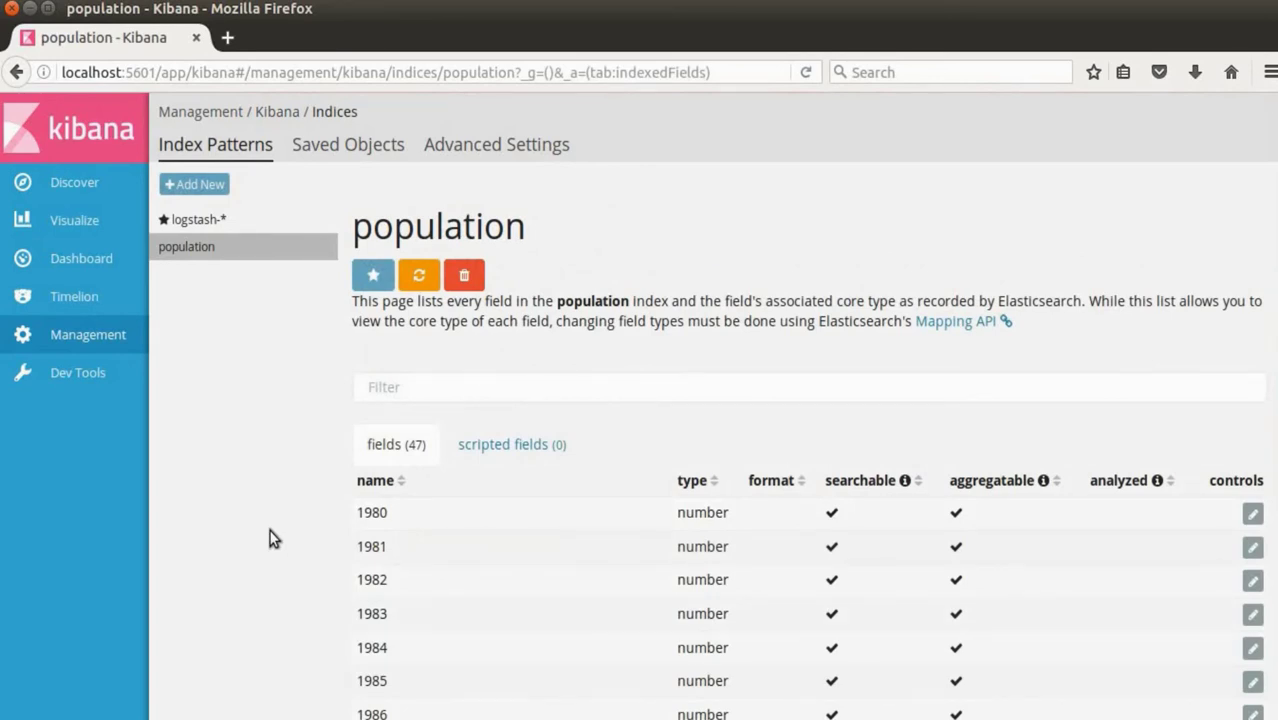
{"action": "scroll", "coordinate": [270, 538], "scroll_direction": "down", "scroll_amount": 9}
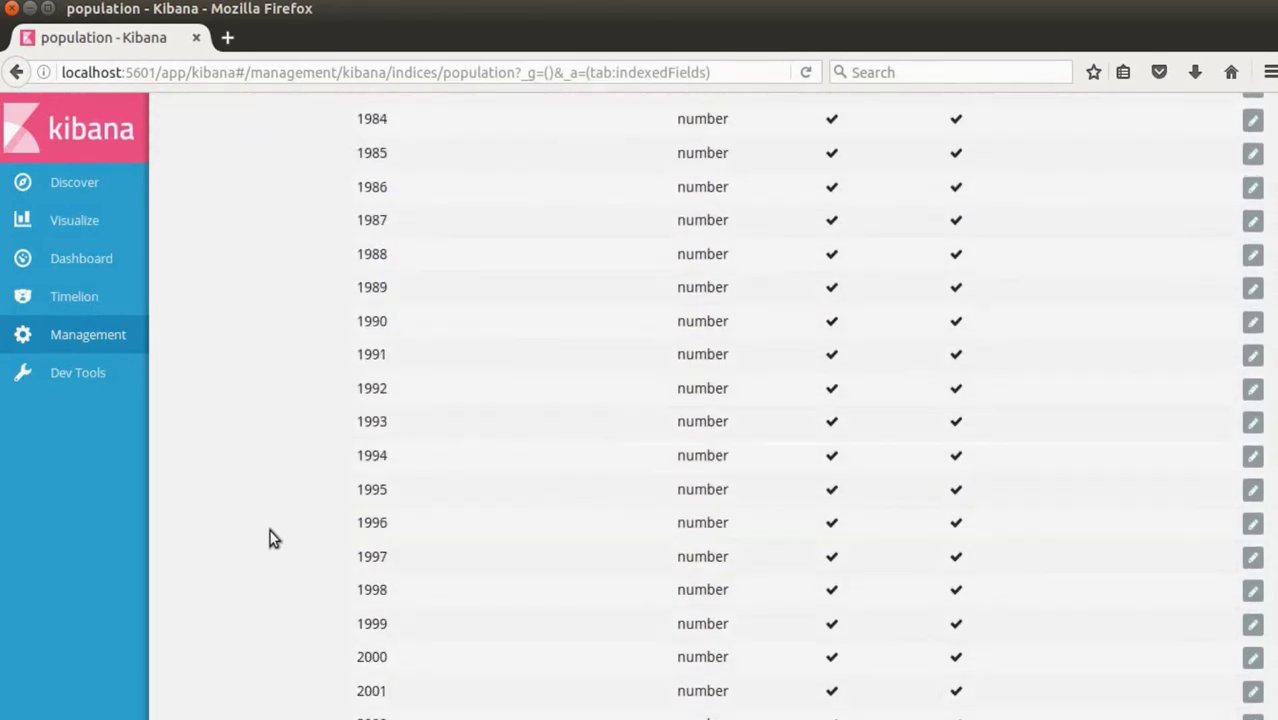
{"action": "scroll", "coordinate": [271, 537], "scroll_direction": "up", "scroll_amount": 9}
{"action": "scroll", "coordinate": [207, 405], "scroll_direction": "up", "scroll_amount": 1}
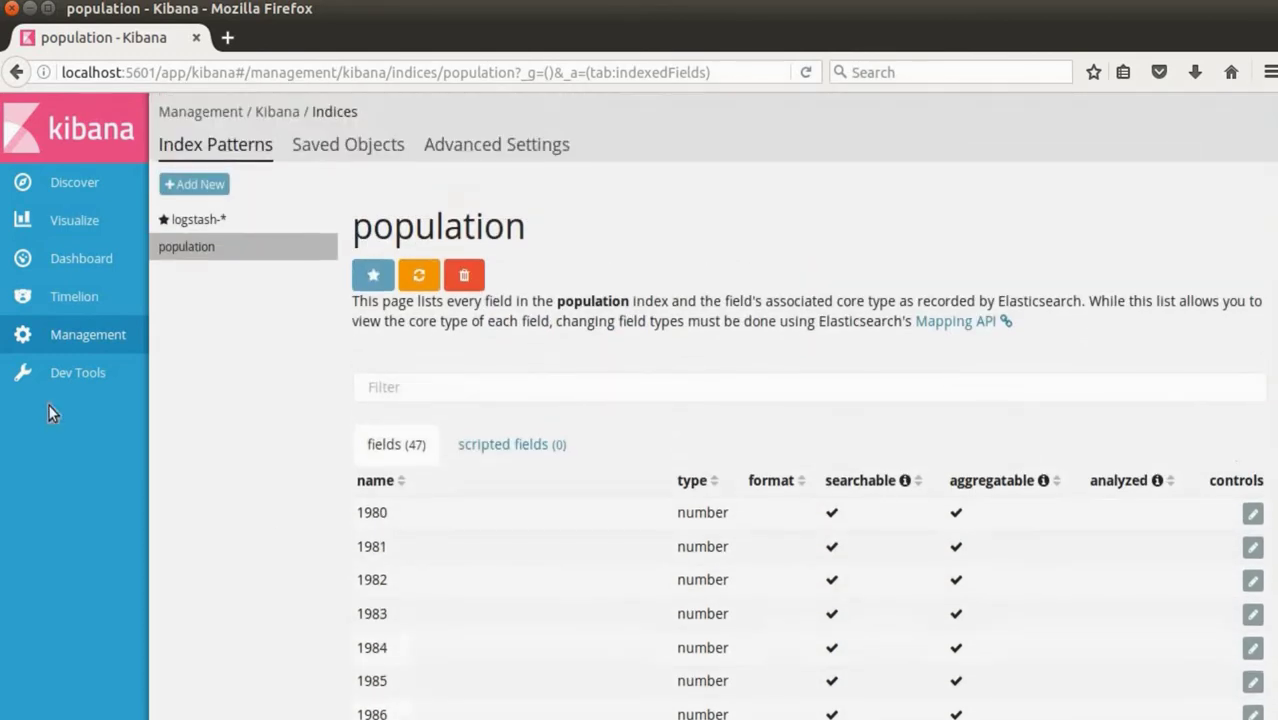
{"action": "left_click", "coordinate": [53, 188]}
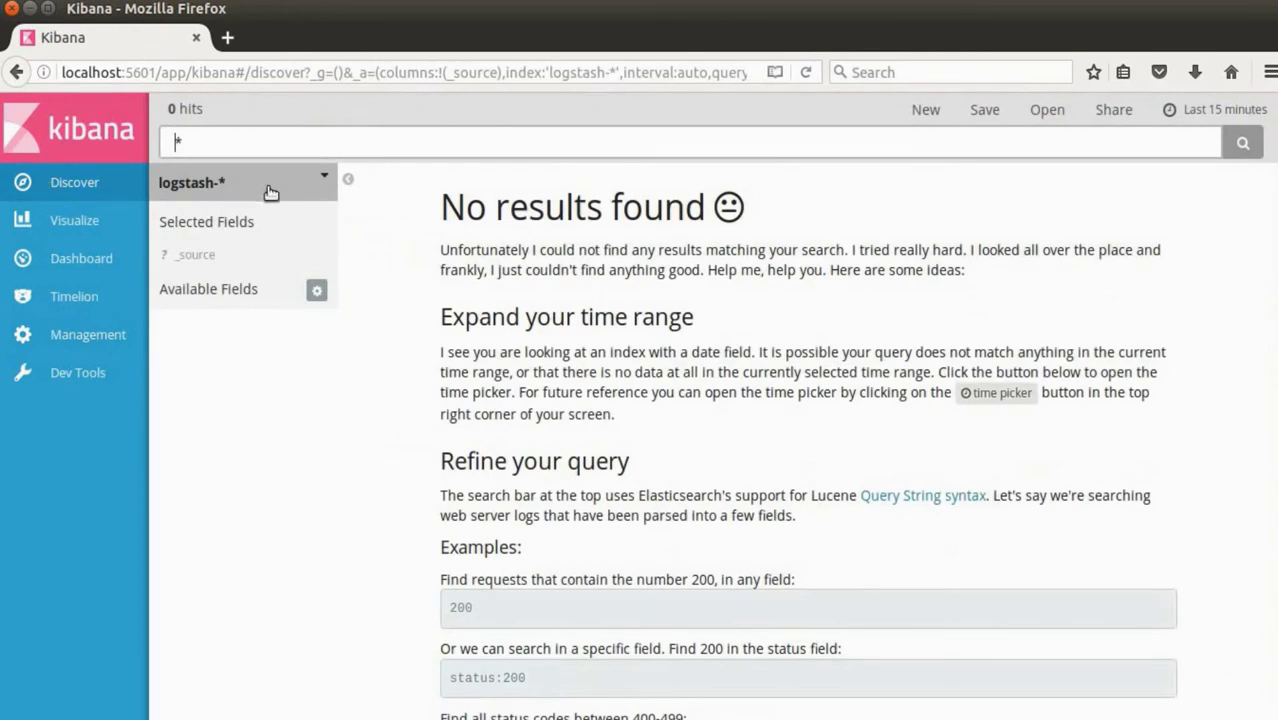
{"action": "left_click", "coordinate": [326, 180]}
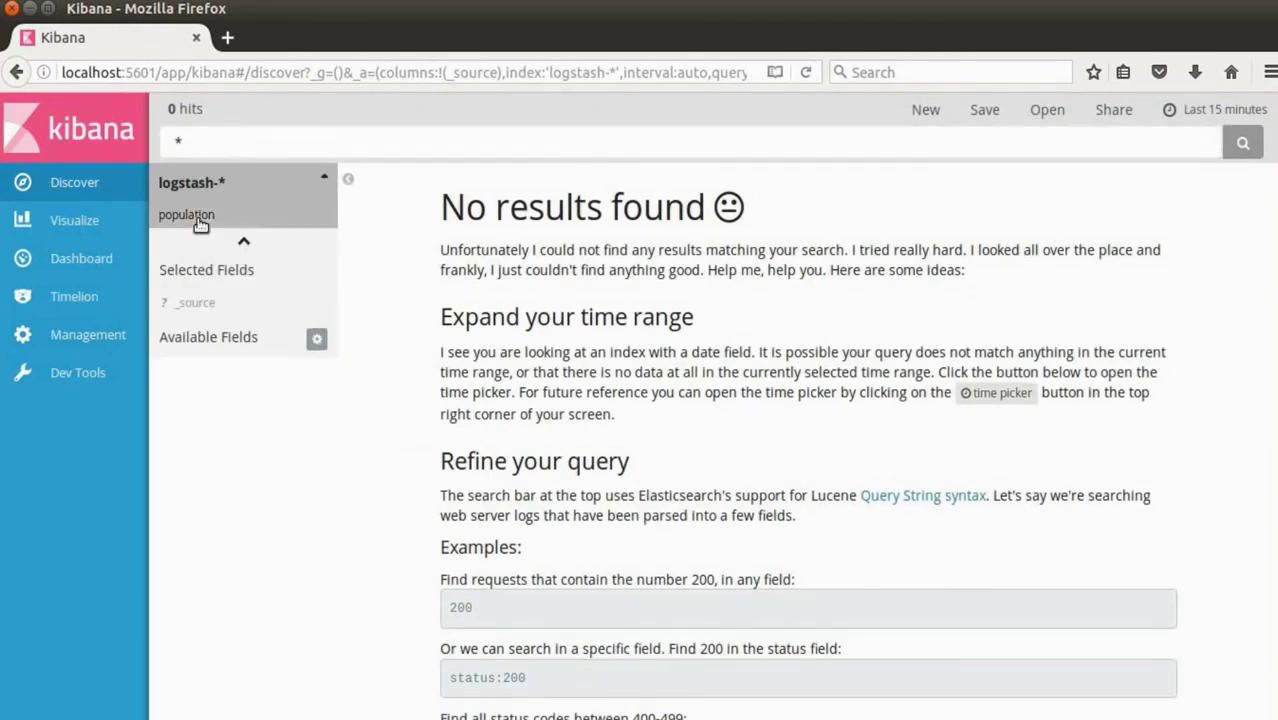
{"action": "left_click", "coordinate": [195, 216]}
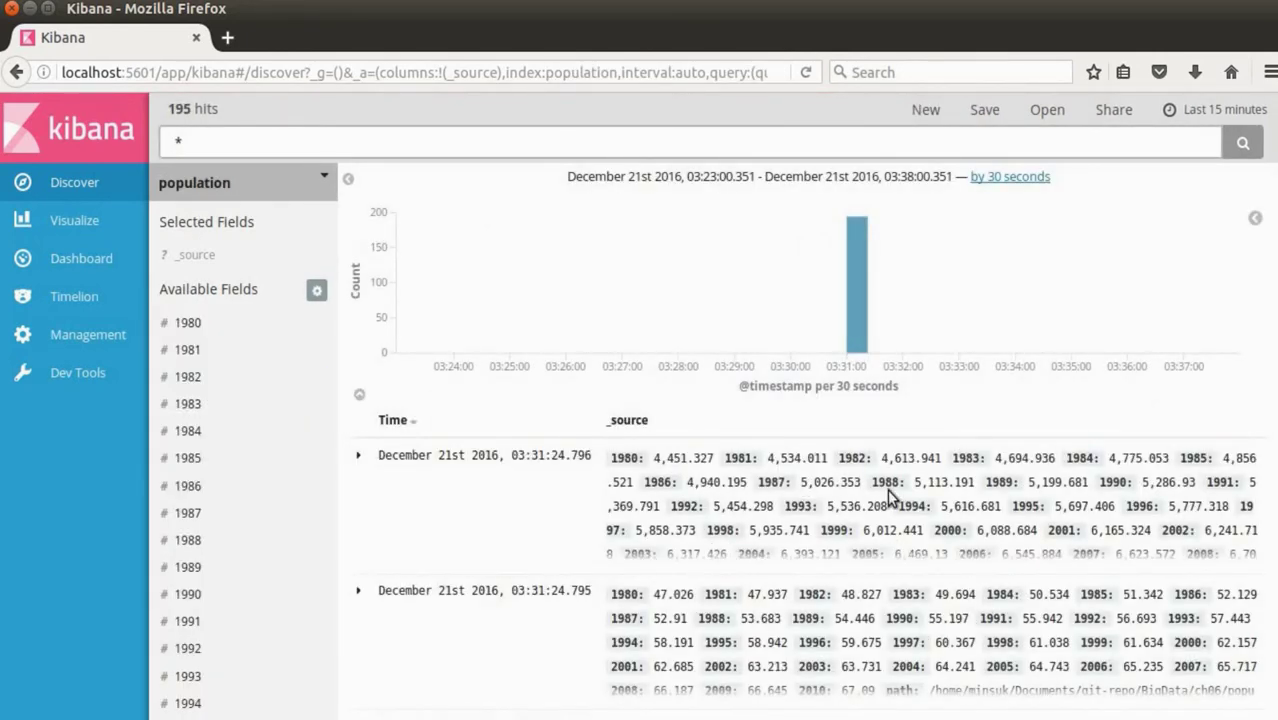
{"action": "scroll", "coordinate": [887, 489], "scroll_direction": "down", "scroll_amount": 7}
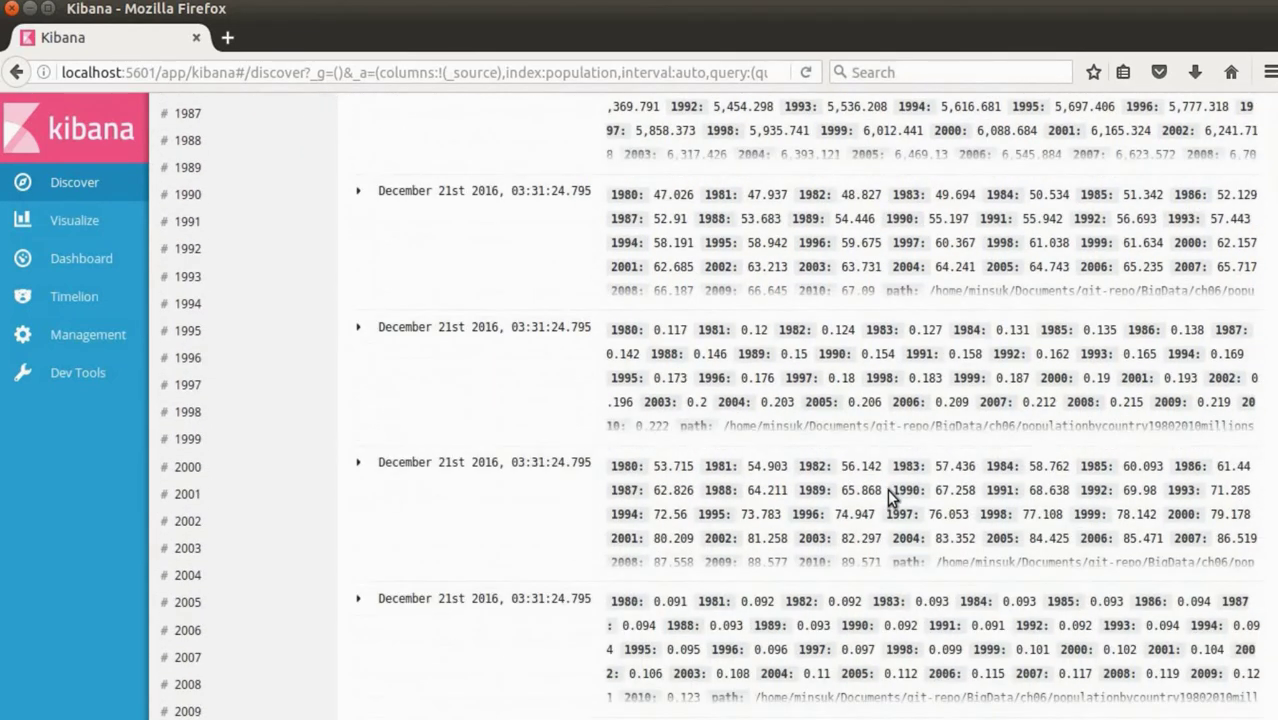
{"action": "scroll", "coordinate": [887, 489], "scroll_direction": "down", "scroll_amount": 2}
{"action": "scroll", "coordinate": [889, 490], "scroll_direction": "up", "scroll_amount": 7}
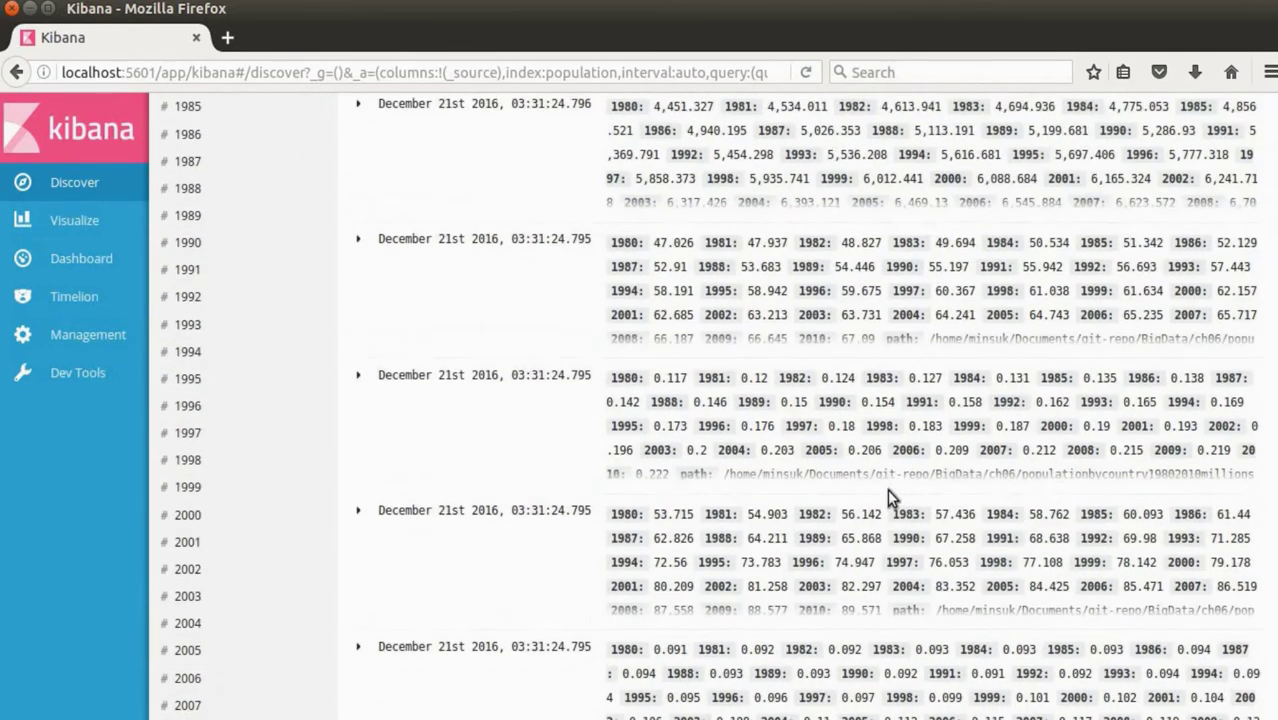
{"action": "scroll", "coordinate": [887, 489], "scroll_direction": "up", "scroll_amount": 1}
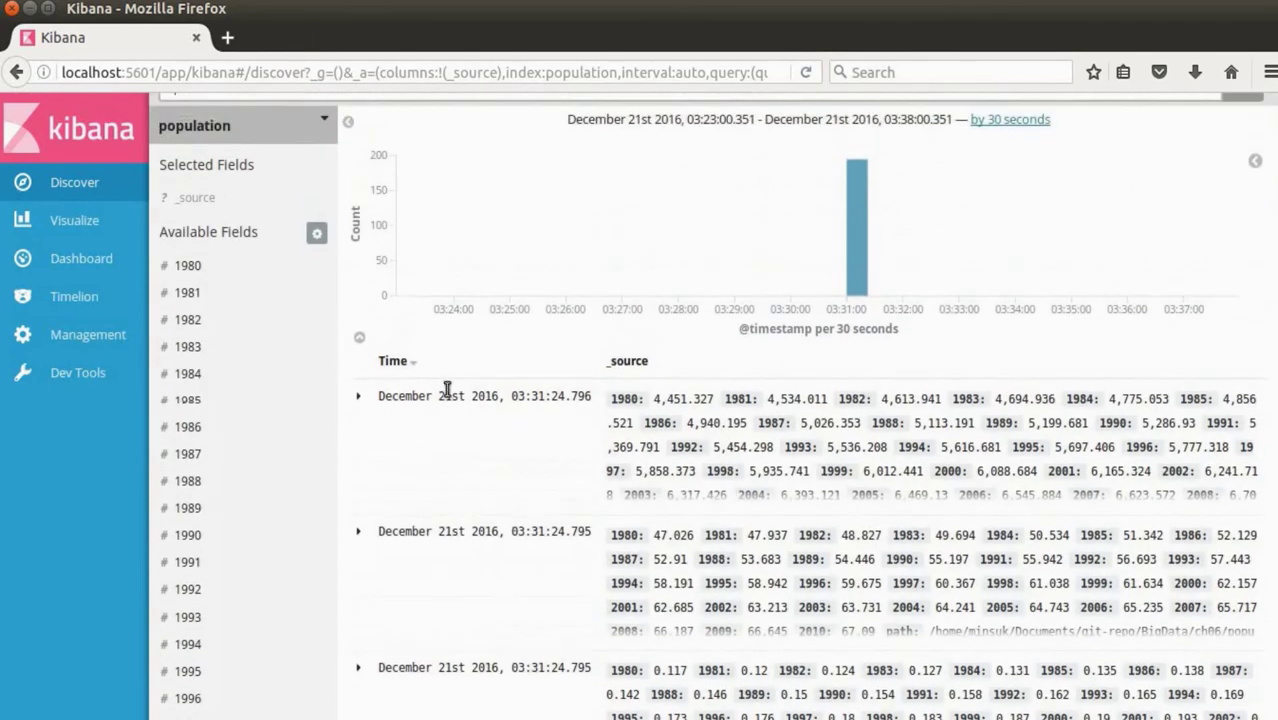
Expand the World document and add Country, 1980 and 2010 as table columns
{"action": "left_click", "coordinate": [360, 404]}
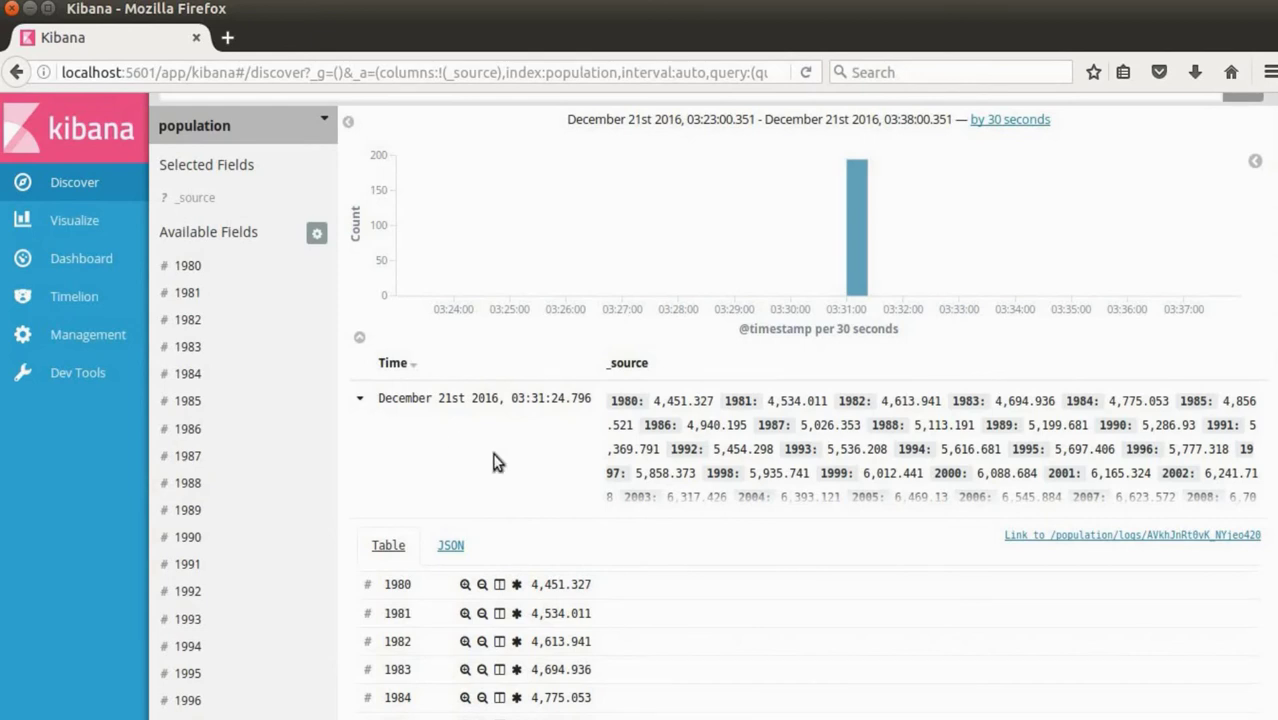
{"action": "scroll", "coordinate": [497, 462], "scroll_direction": "down", "scroll_amount": 10}
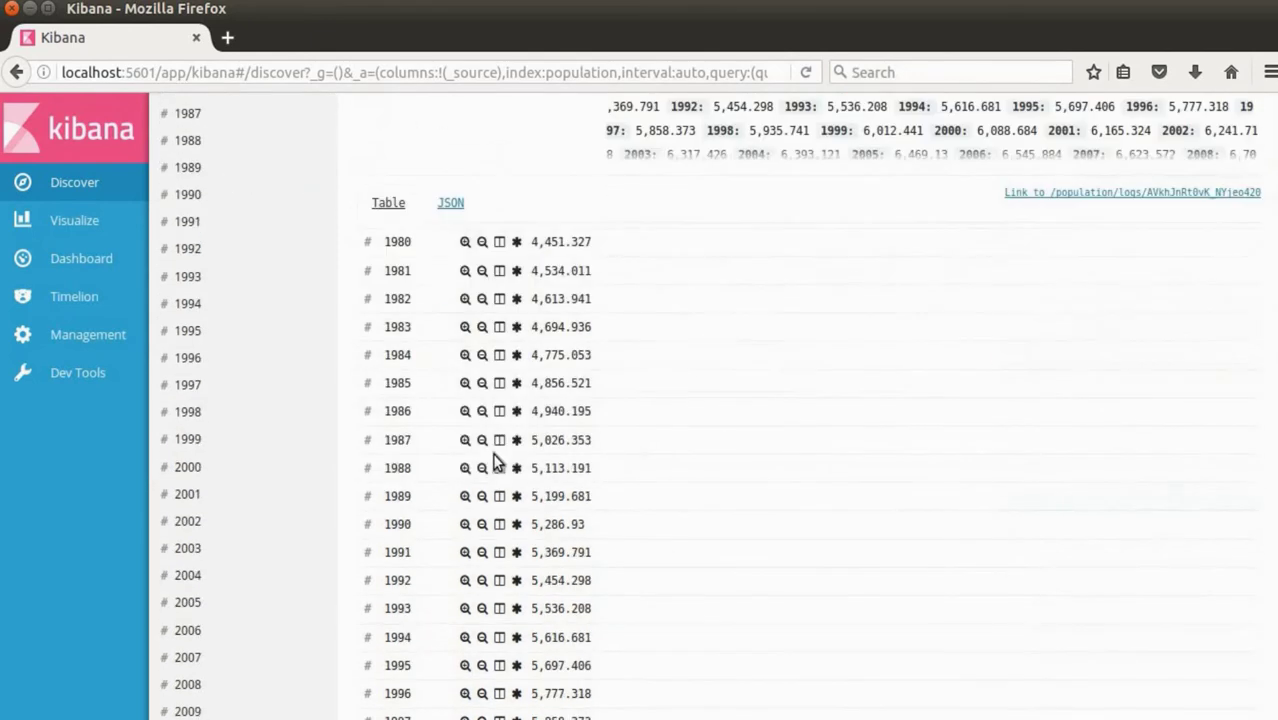
{"action": "scroll", "coordinate": [497, 462], "scroll_direction": "down", "scroll_amount": 4}
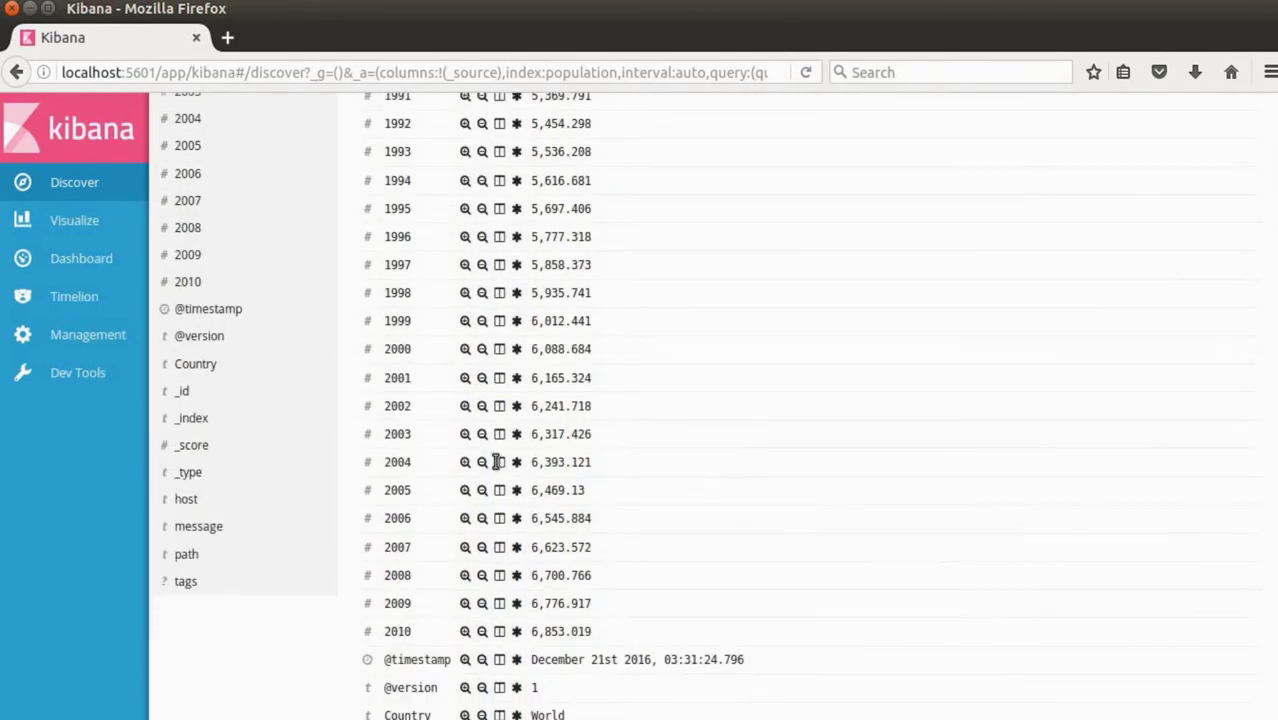
{"action": "scroll", "coordinate": [497, 462], "scroll_direction": "down", "scroll_amount": 2}
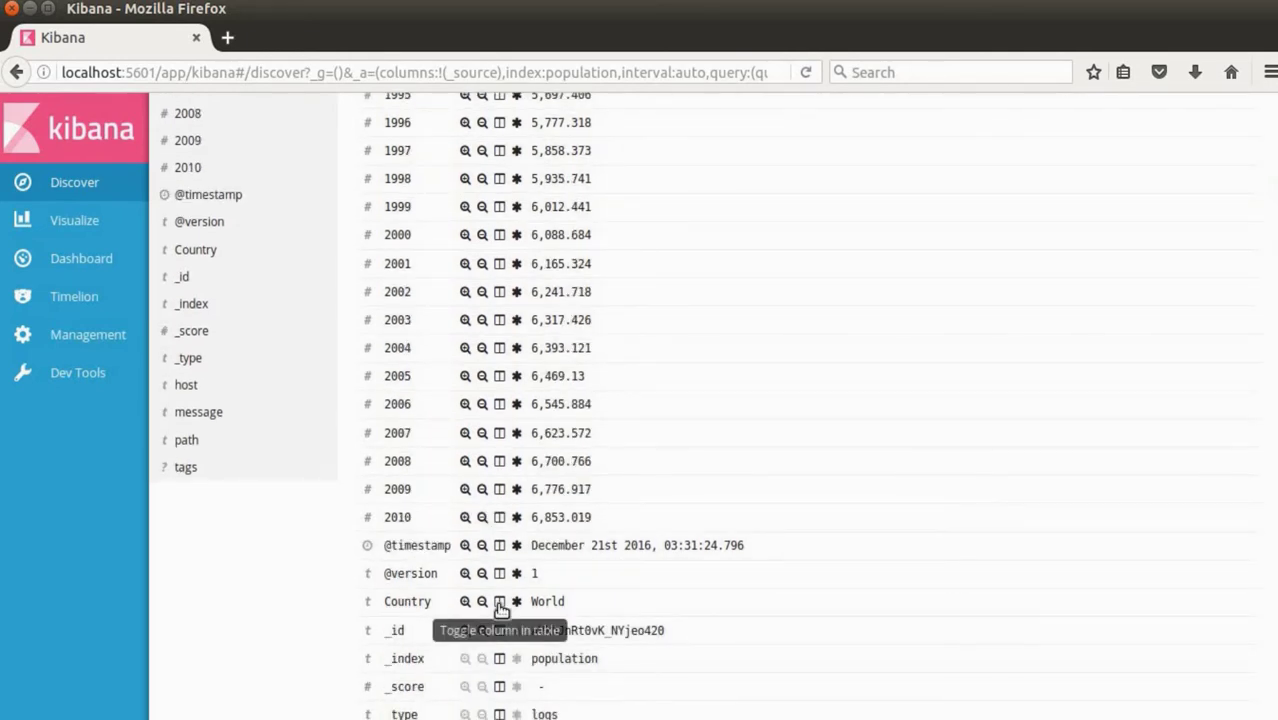
{"action": "left_click", "coordinate": [500, 606]}
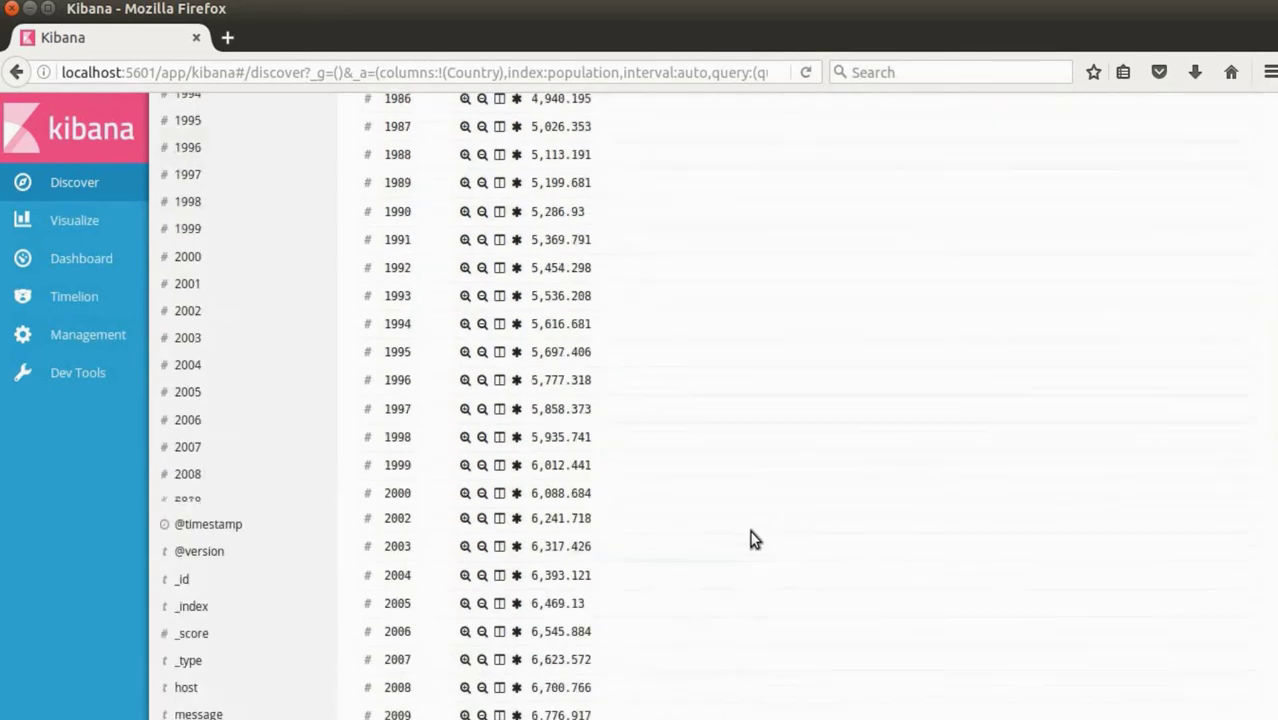
{"action": "scroll", "coordinate": [750, 531], "scroll_direction": "up", "scroll_amount": 9}
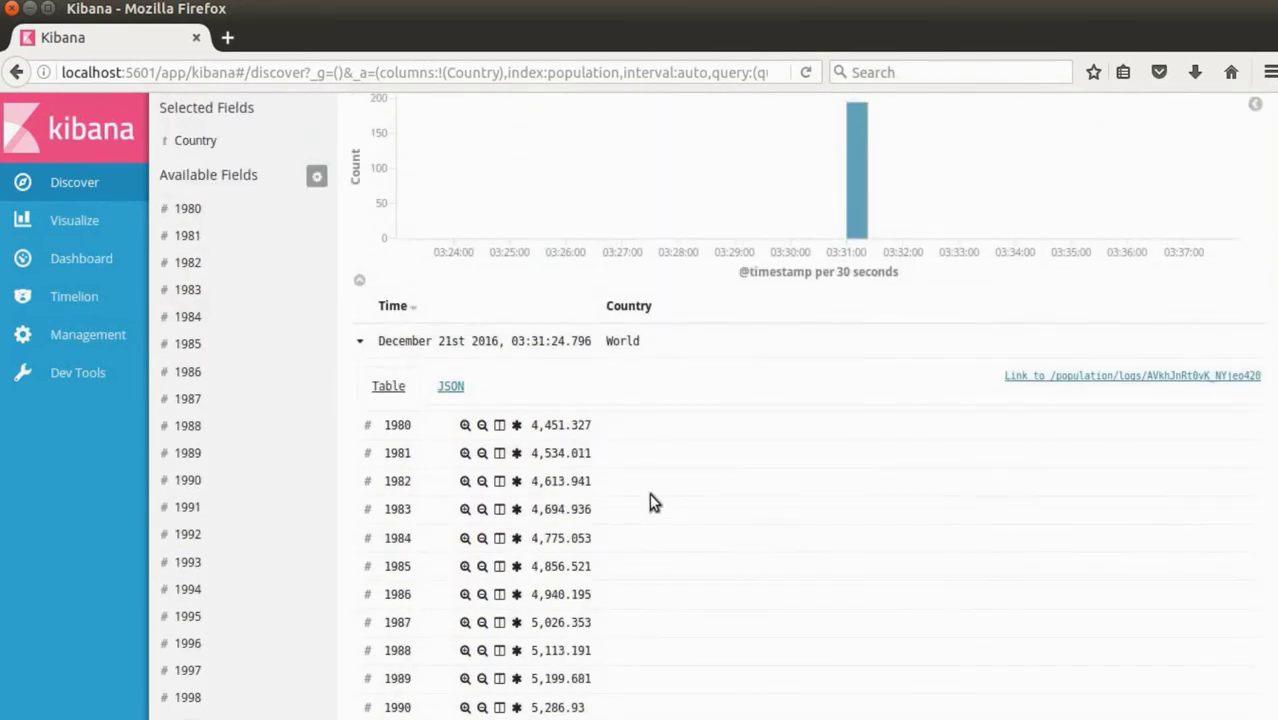
{"action": "left_click", "coordinate": [502, 432]}
{"action": "scroll", "coordinate": [505, 568], "scroll_direction": "down", "scroll_amount": 3}
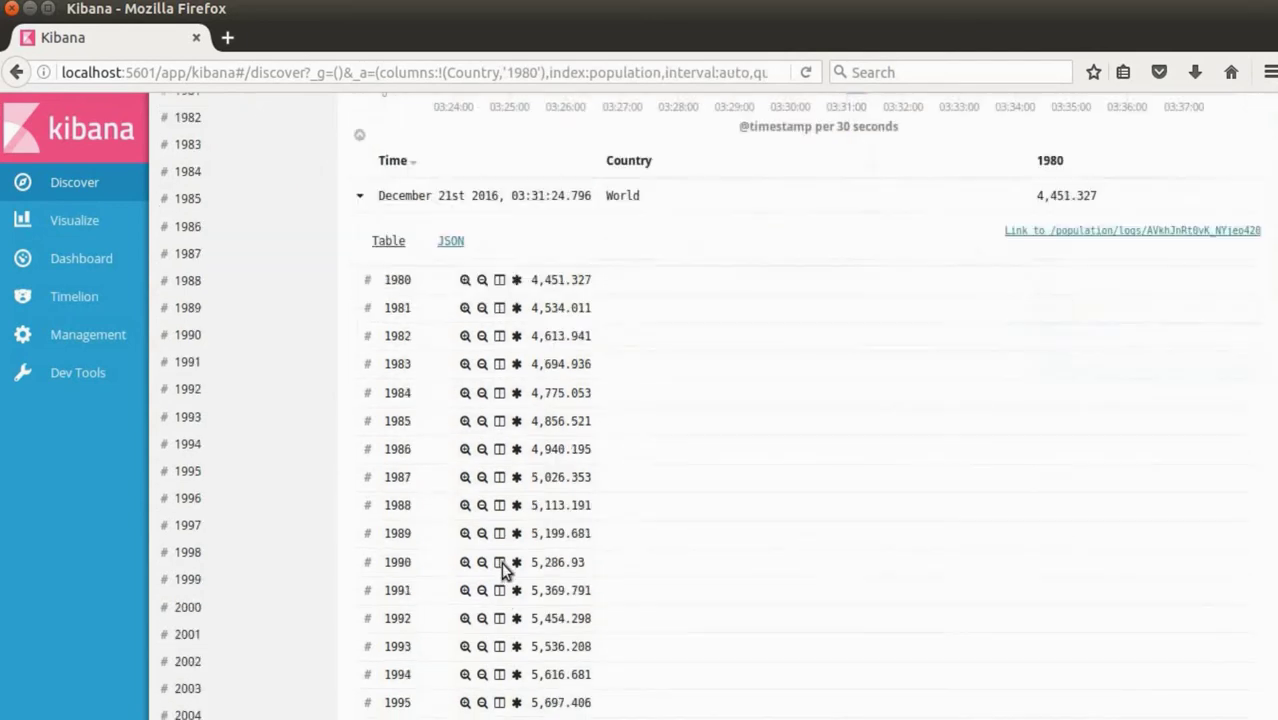
{"action": "scroll", "coordinate": [502, 568], "scroll_direction": "down", "scroll_amount": 10}
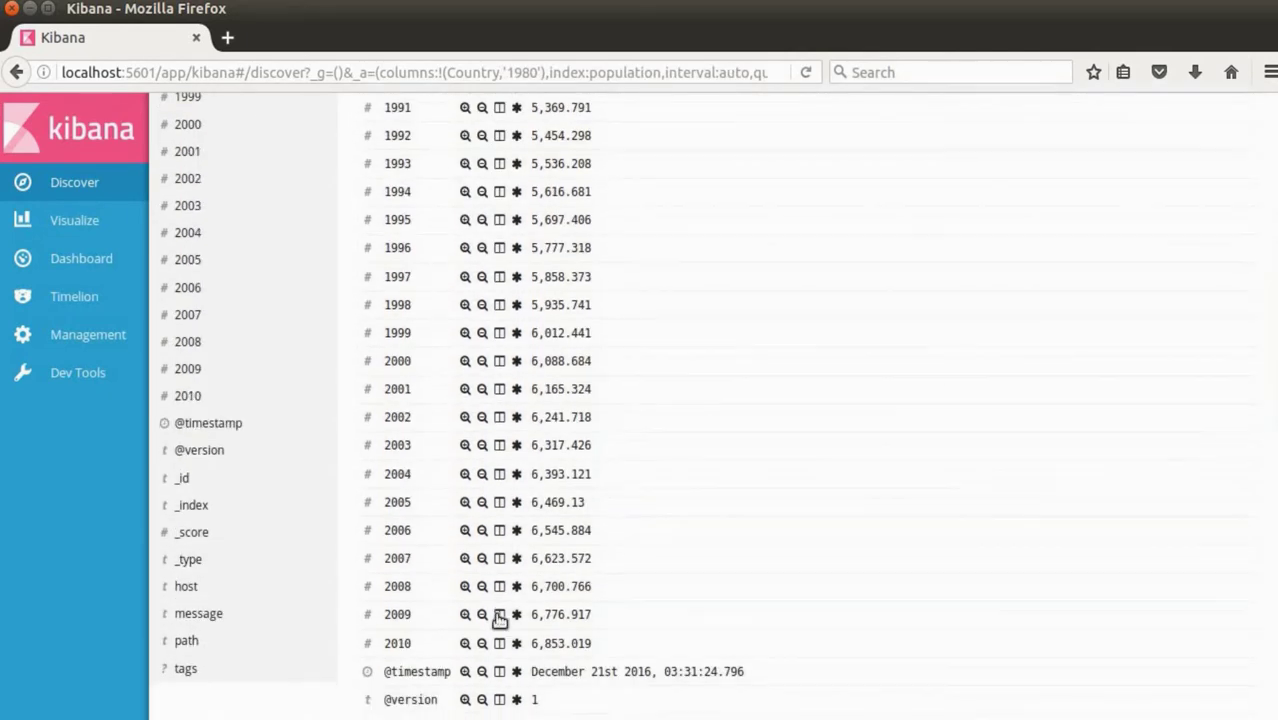
{"action": "left_click", "coordinate": [500, 643]}
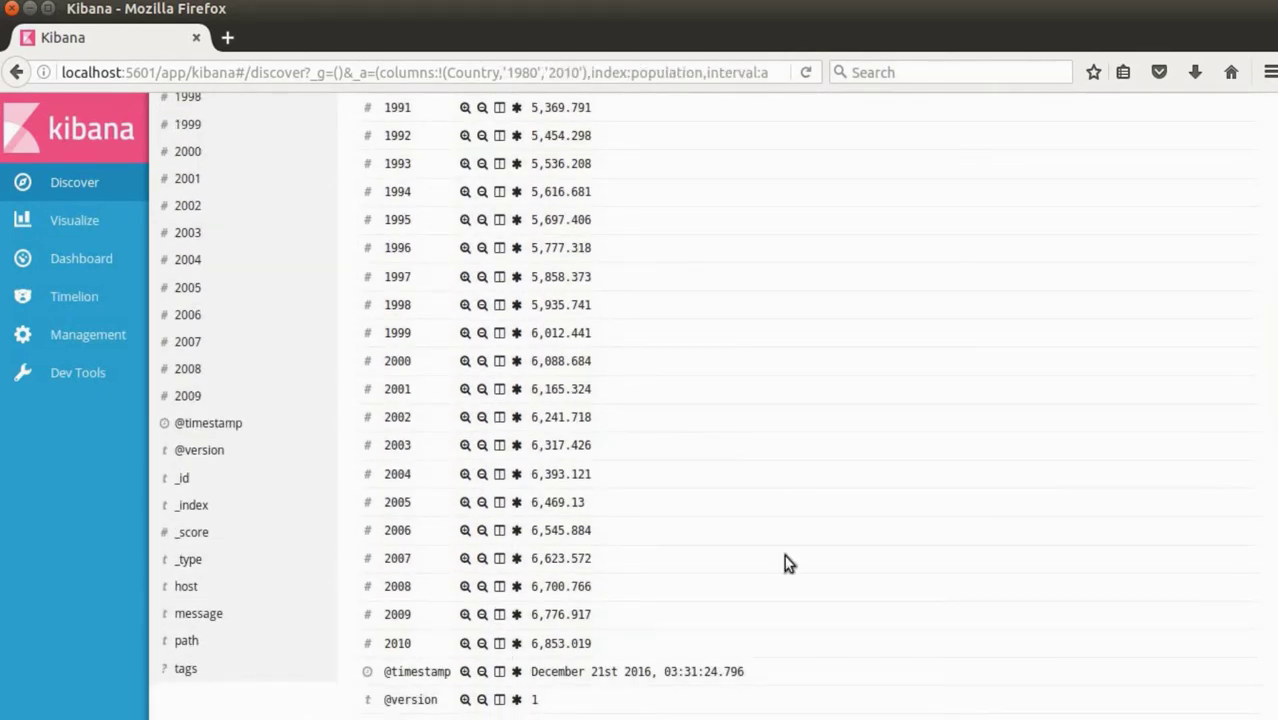
{"action": "scroll", "coordinate": [786, 562], "scroll_direction": "up", "scroll_amount": 10}
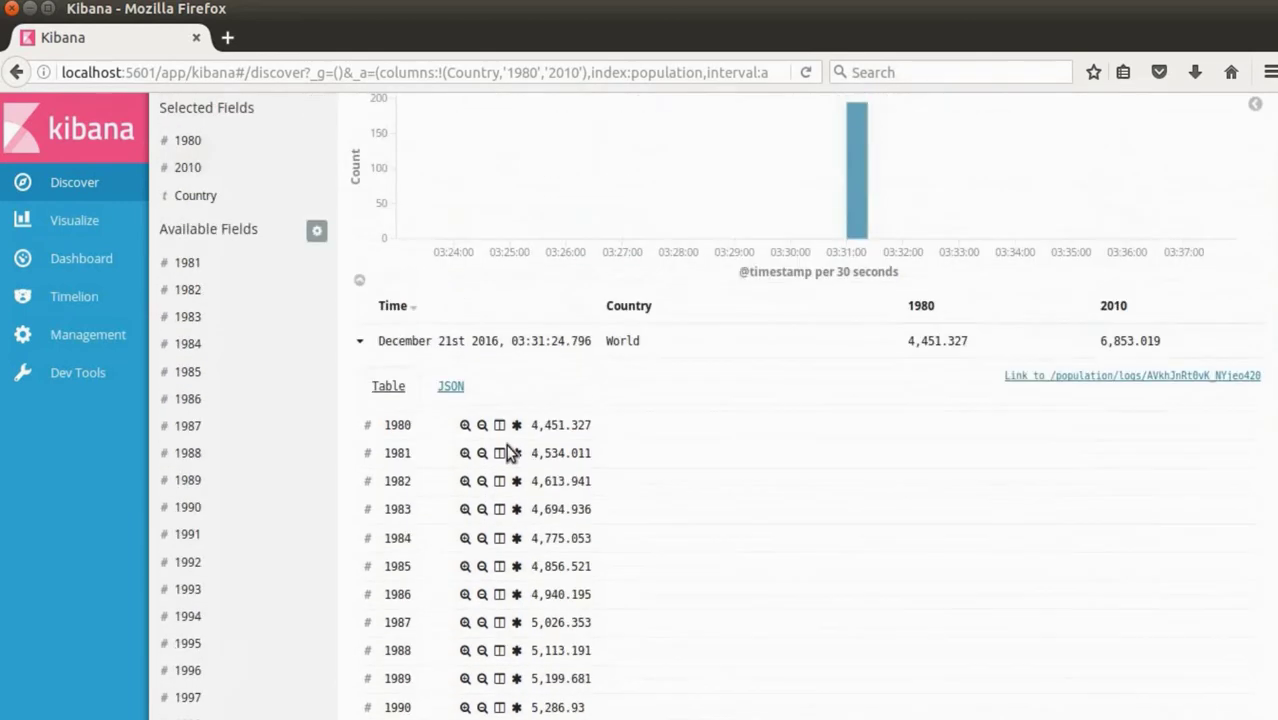
Collapse the World document and browse the country rows with 1980 and 2010 values
{"action": "left_click", "coordinate": [360, 345]}
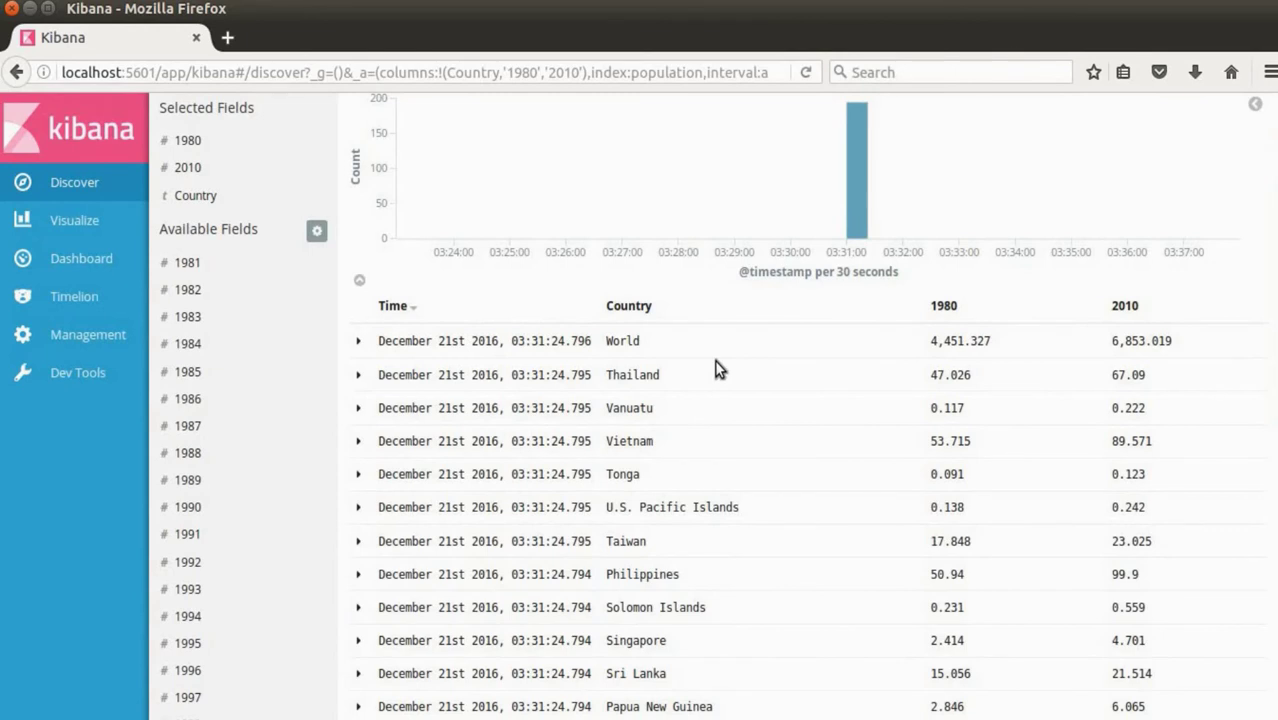
{"action": "scroll", "coordinate": [716, 369], "scroll_direction": "down", "scroll_amount": 3}
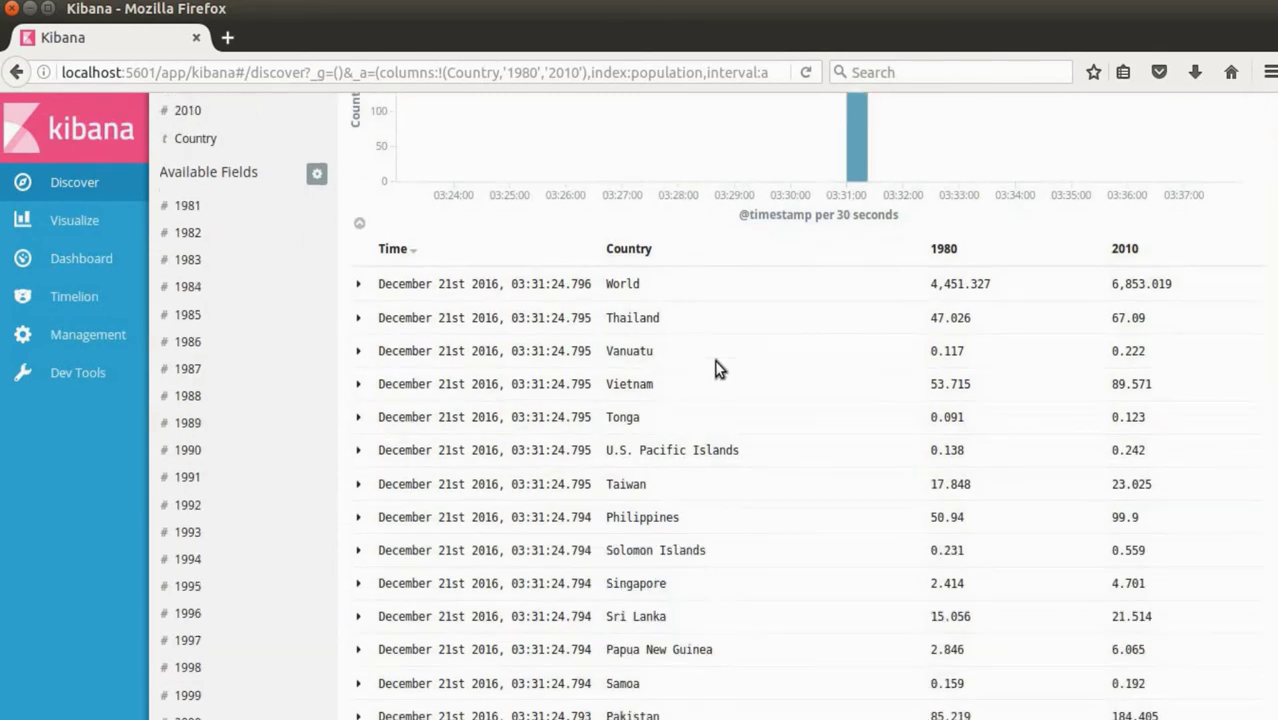
{"action": "scroll", "coordinate": [713, 365], "scroll_direction": "down", "scroll_amount": 3}
{"action": "scroll", "coordinate": [713, 365], "scroll_direction": "up", "scroll_amount": 6}
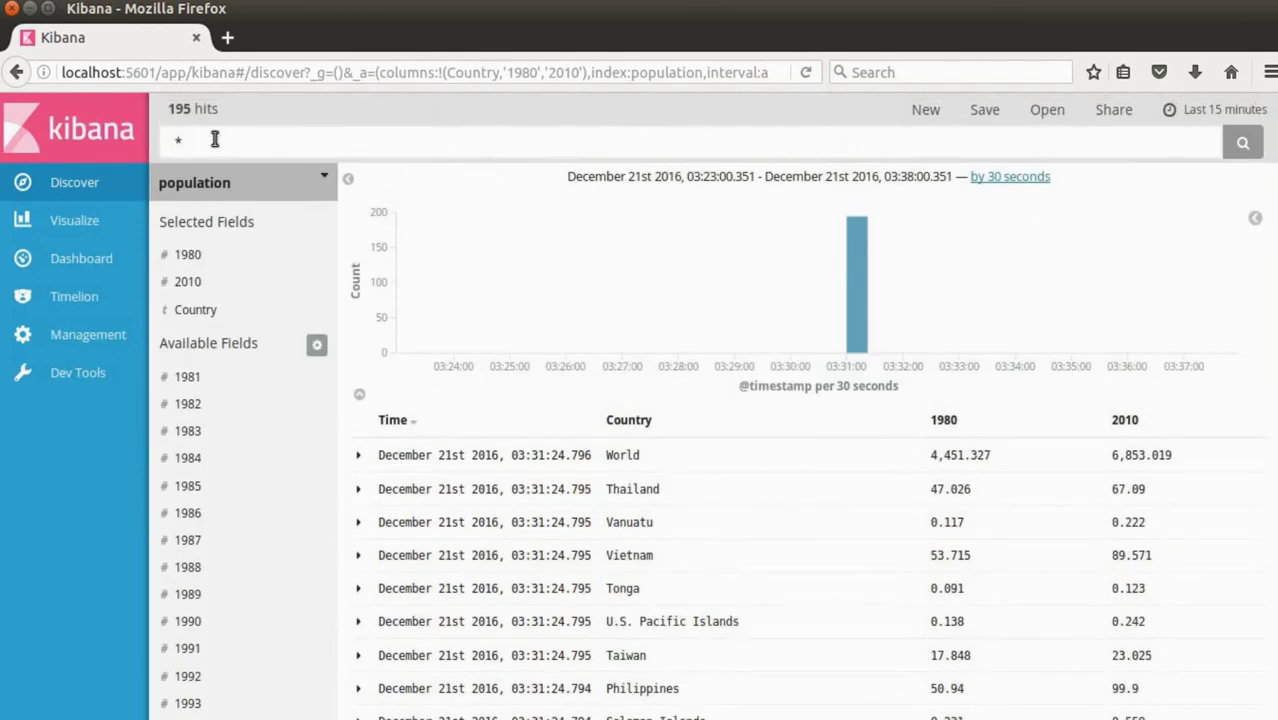
Search for 'korea' to narrow results to Korea, South and Korea, North
{"action": "double_click", "coordinate": [214, 140]}
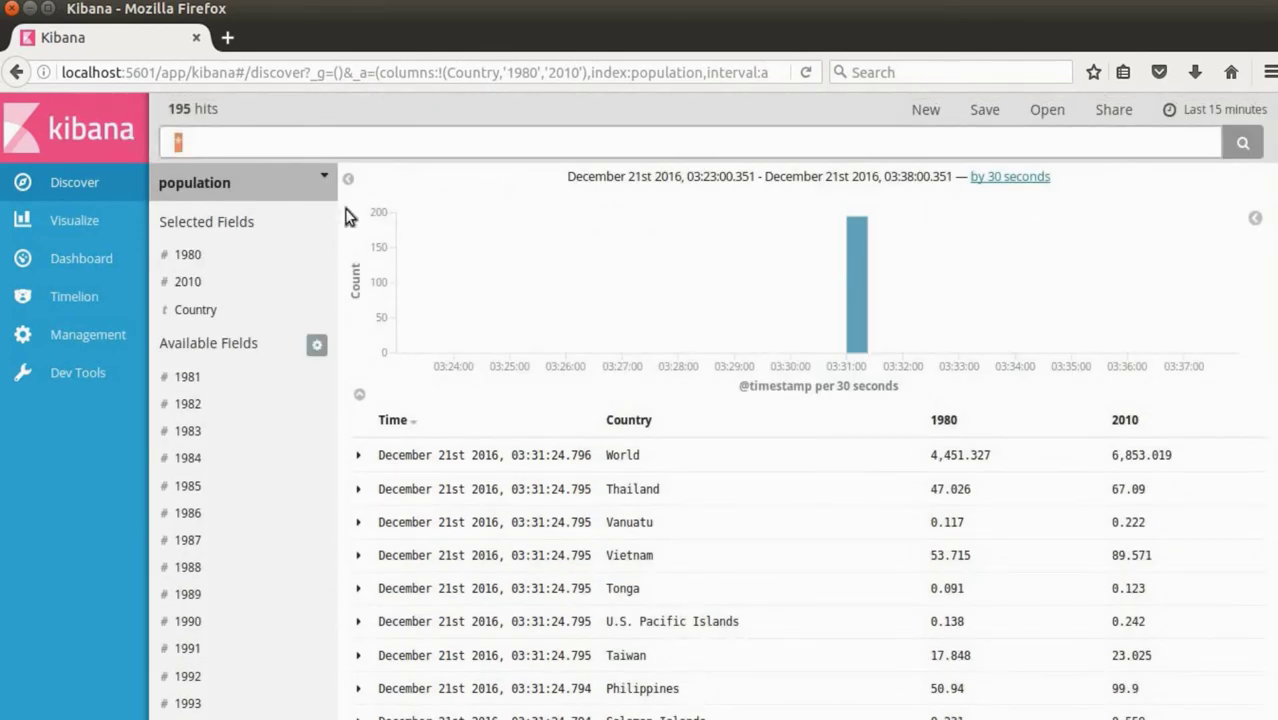
{"action": "type", "text": "korea"}
{"action": "key", "text": "Return"}
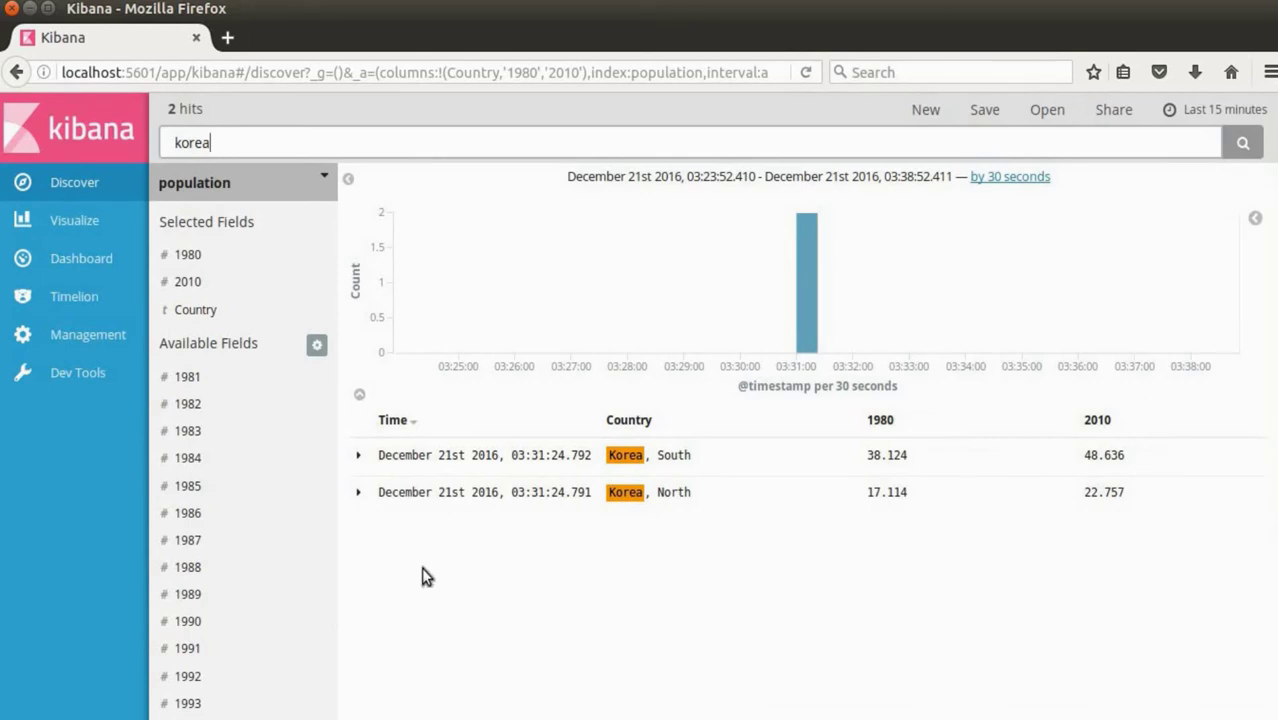
{"action": "double_click", "coordinate": [200, 143]}
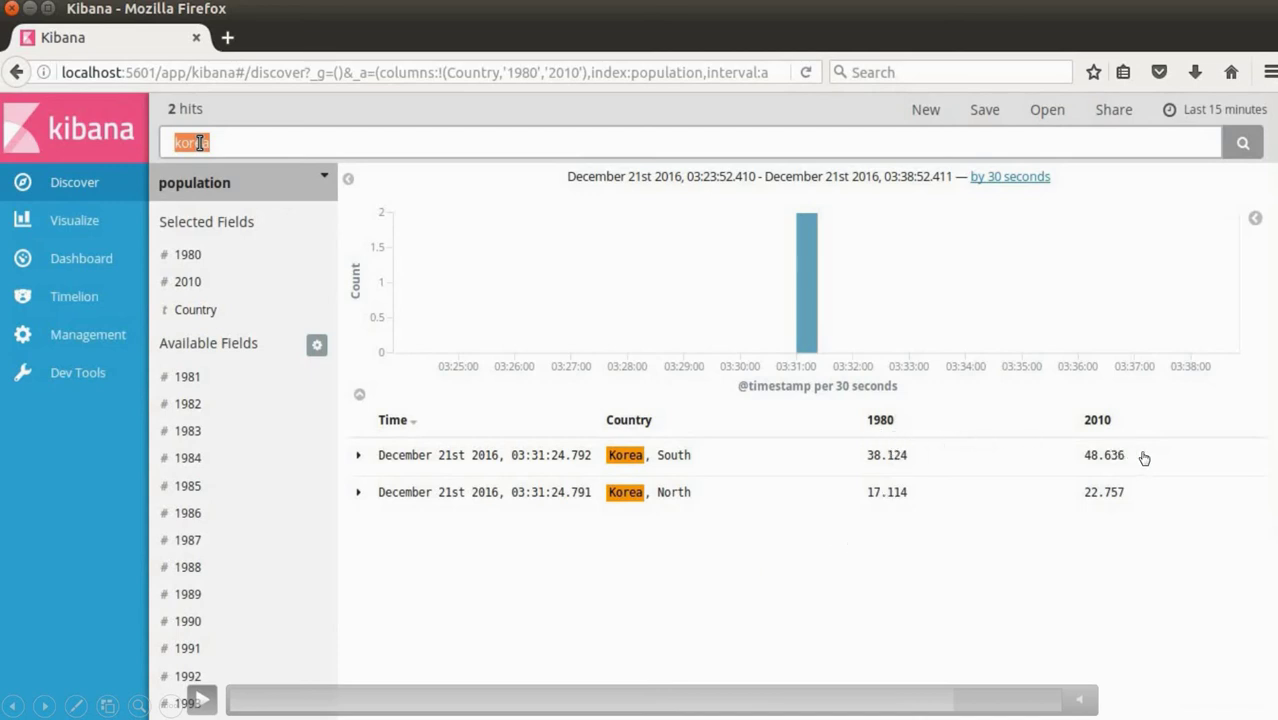
Search for 'United' to list United Arab Emirates, United Kingdom and United States
{"action": "left_click", "coordinate": [205, 700]}
{"action": "type", "text": "Un"}
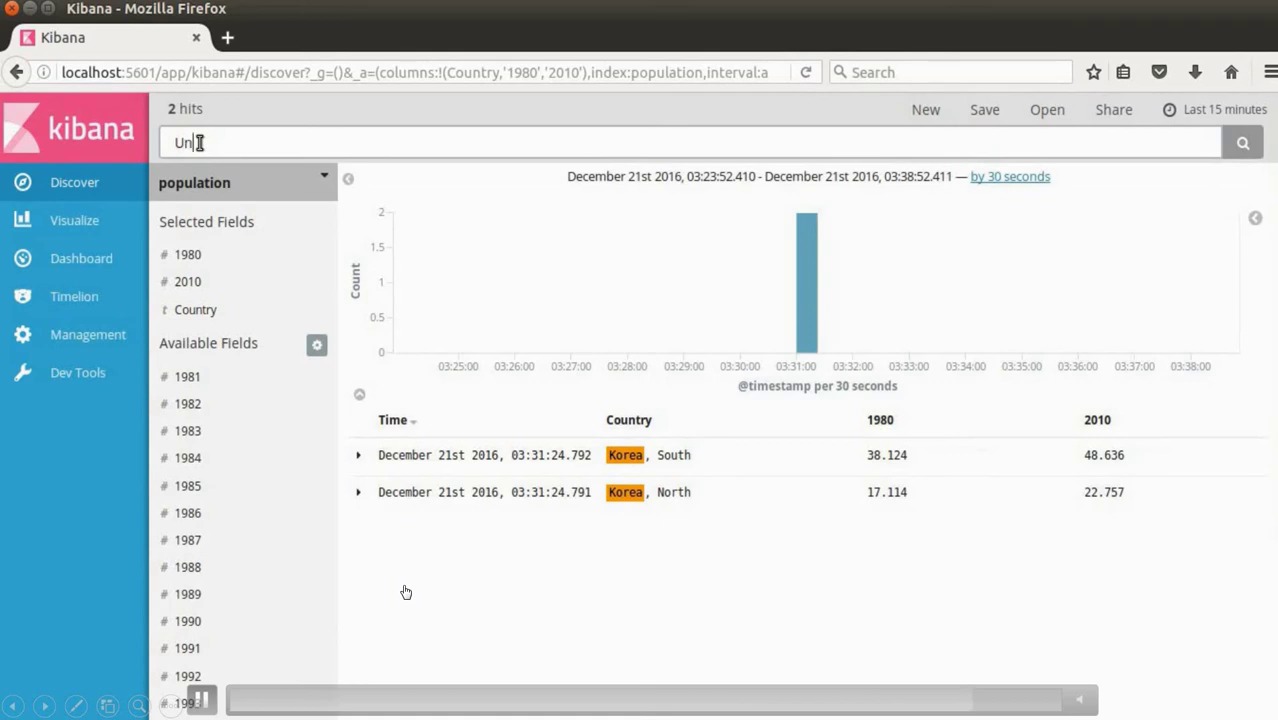
{"action": "type", "text": "ited"}
{"action": "key", "text": "Return"}
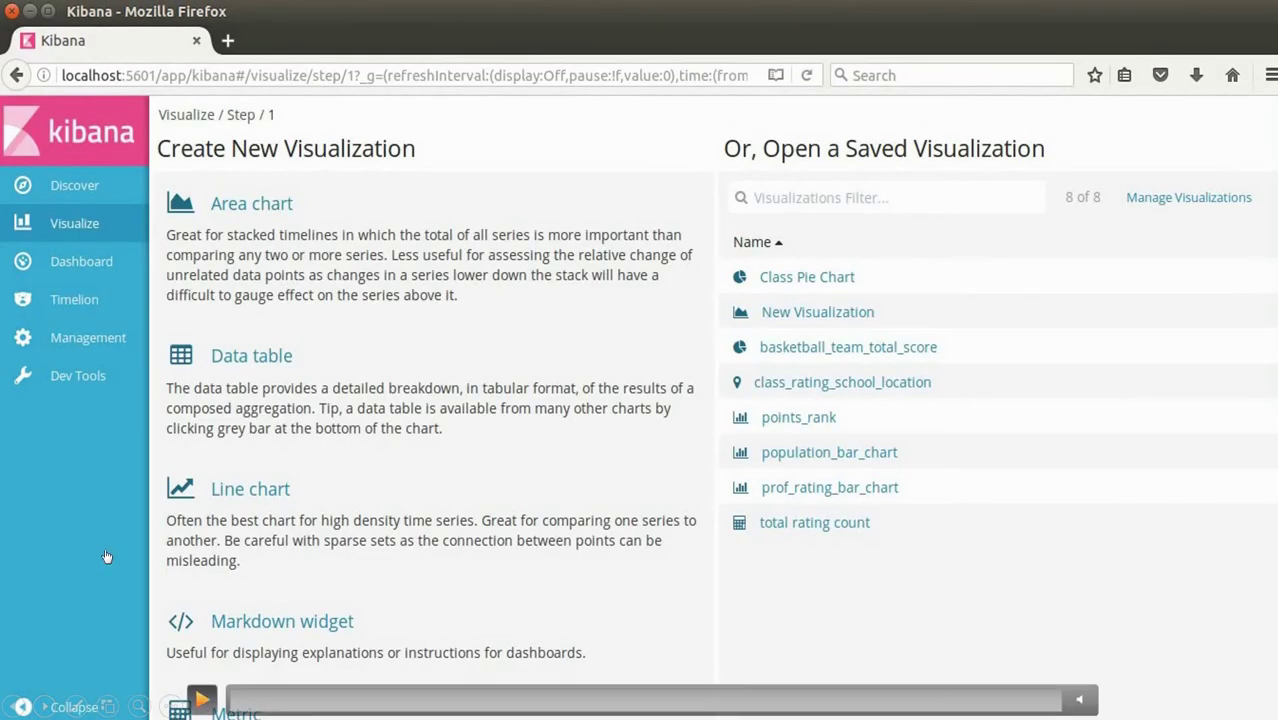
Bring up the new visualization chart types and scroll toward Vertical bar chart
{"action": "key", "text": "space"}
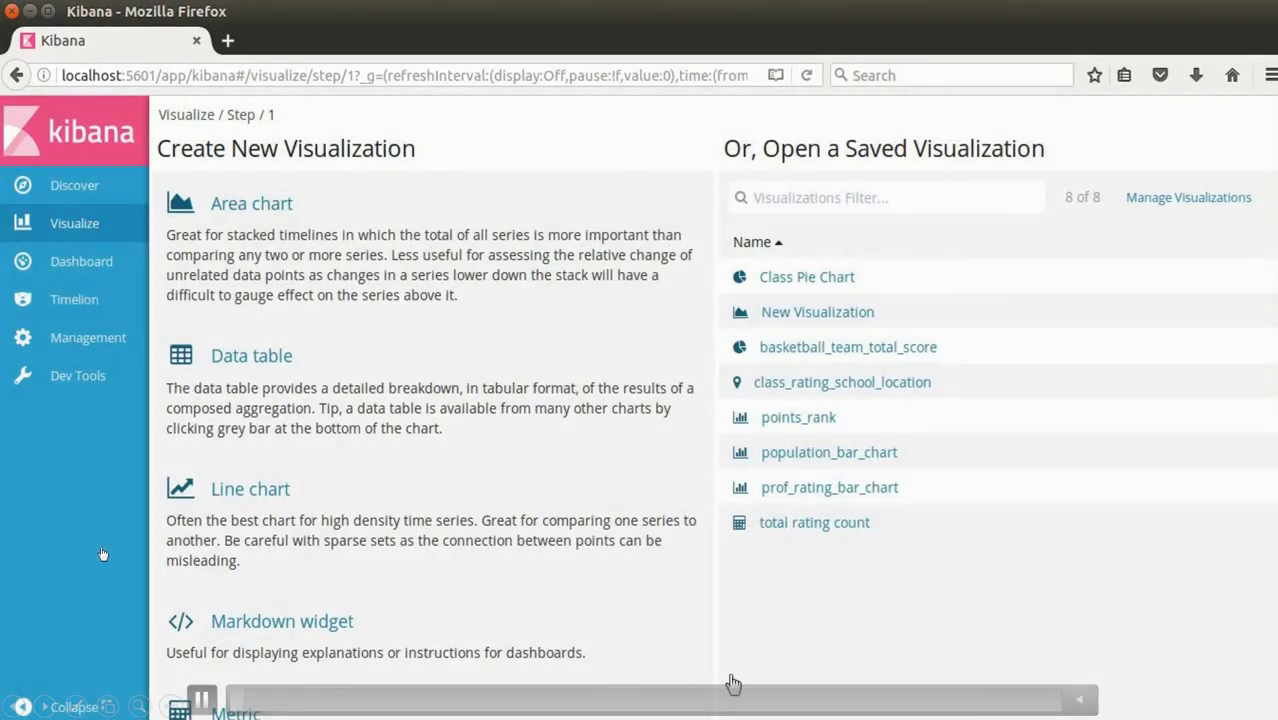
{"action": "scroll", "coordinate": [713, 660], "scroll_direction": "down", "scroll_amount": 8}
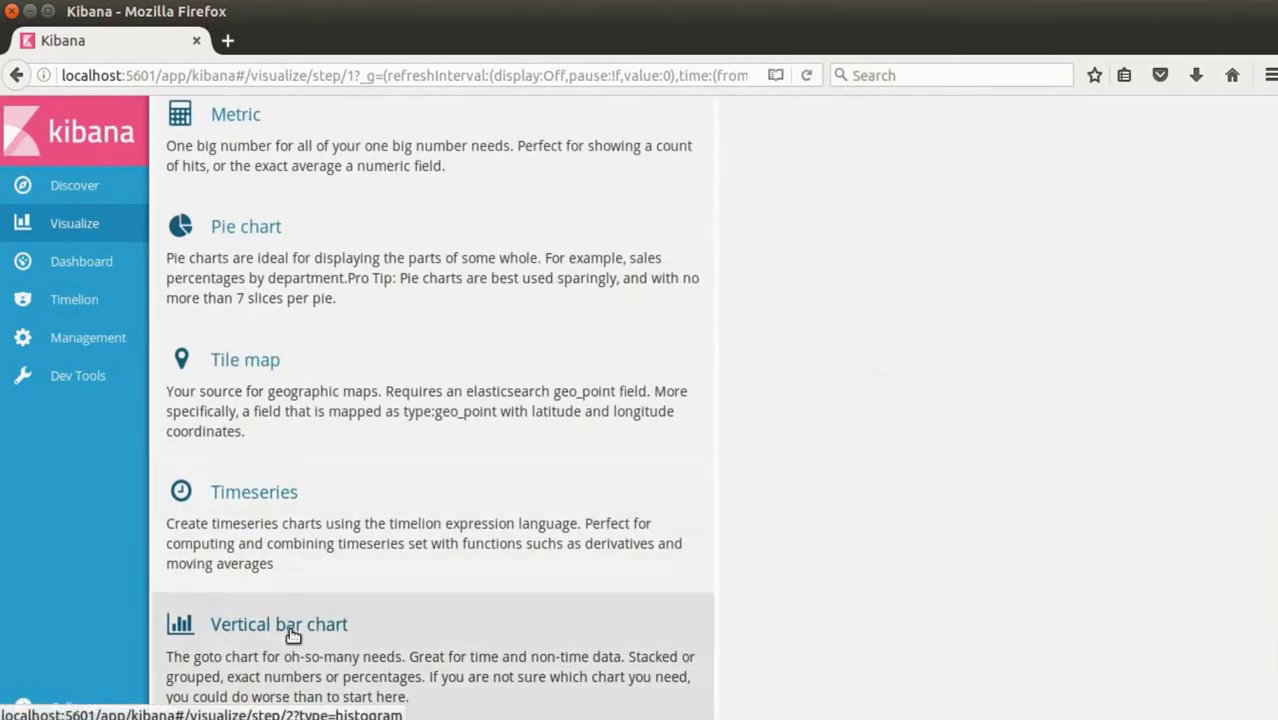
Create a vertical bar chart from the population index with its Y-axis as Sum of 1980
{"action": "left_click", "coordinate": [290, 630]}
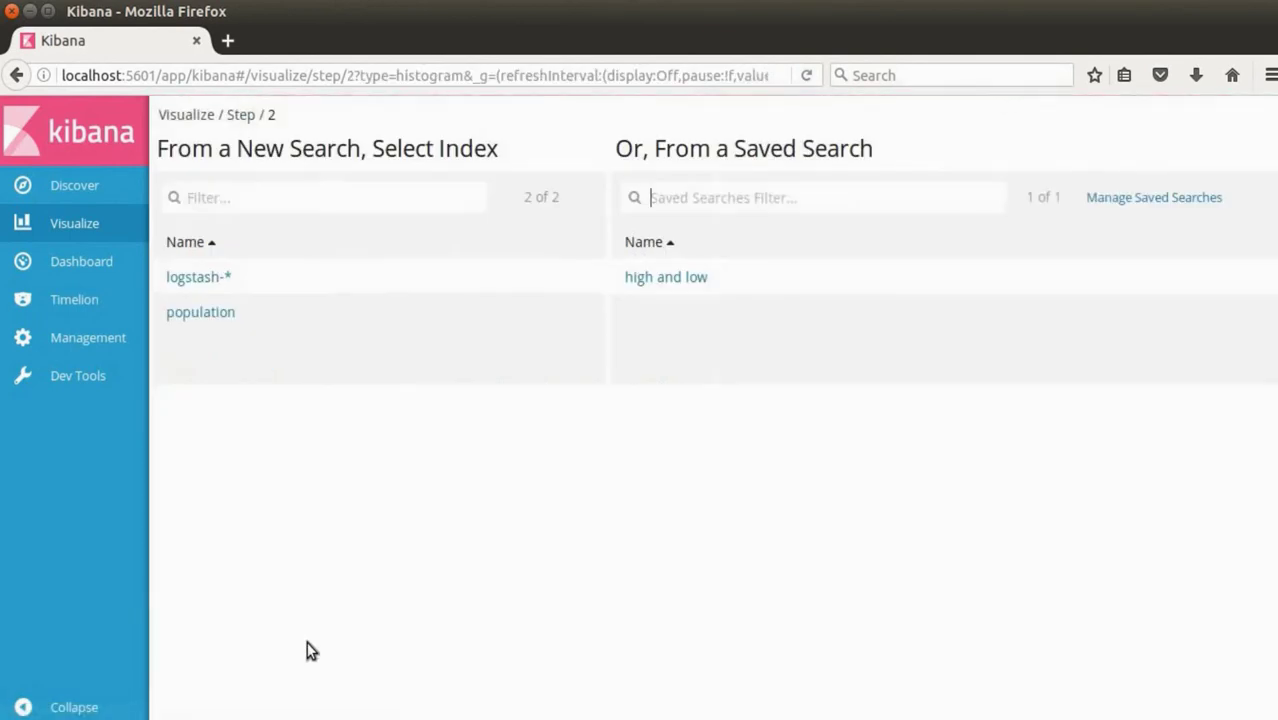
{"action": "left_click", "coordinate": [222, 318]}
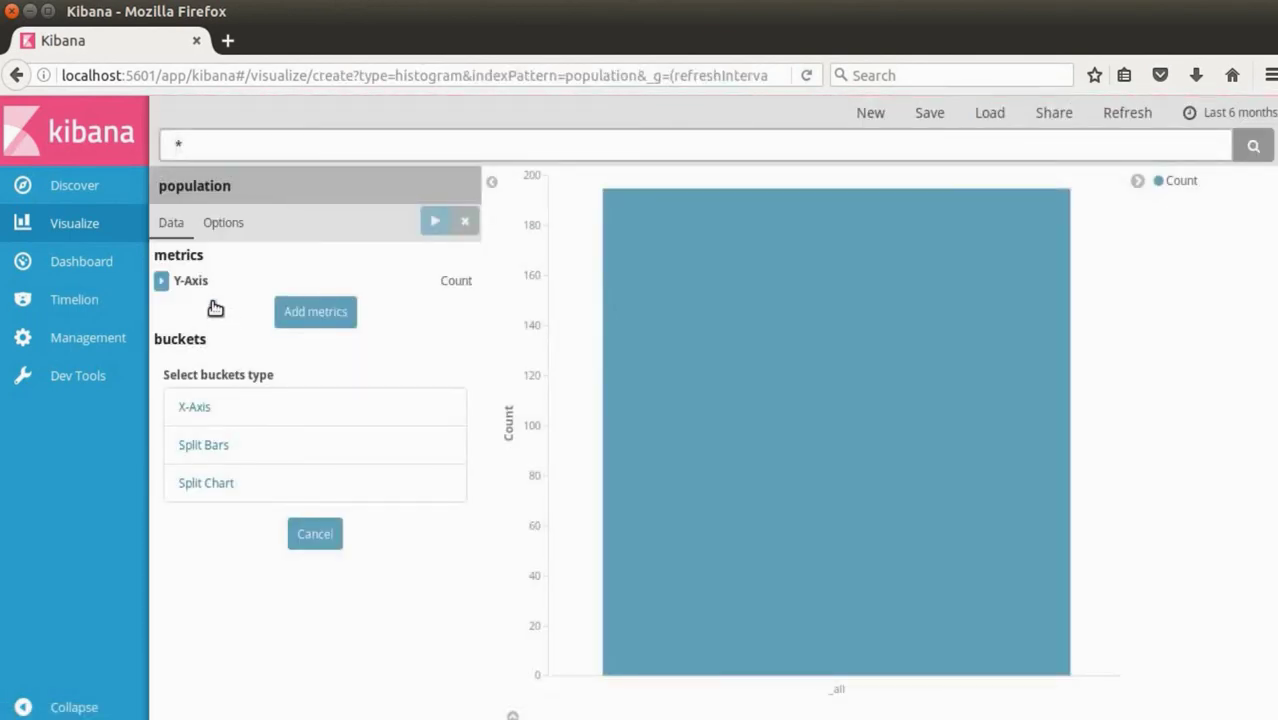
{"action": "left_click", "coordinate": [161, 286]}
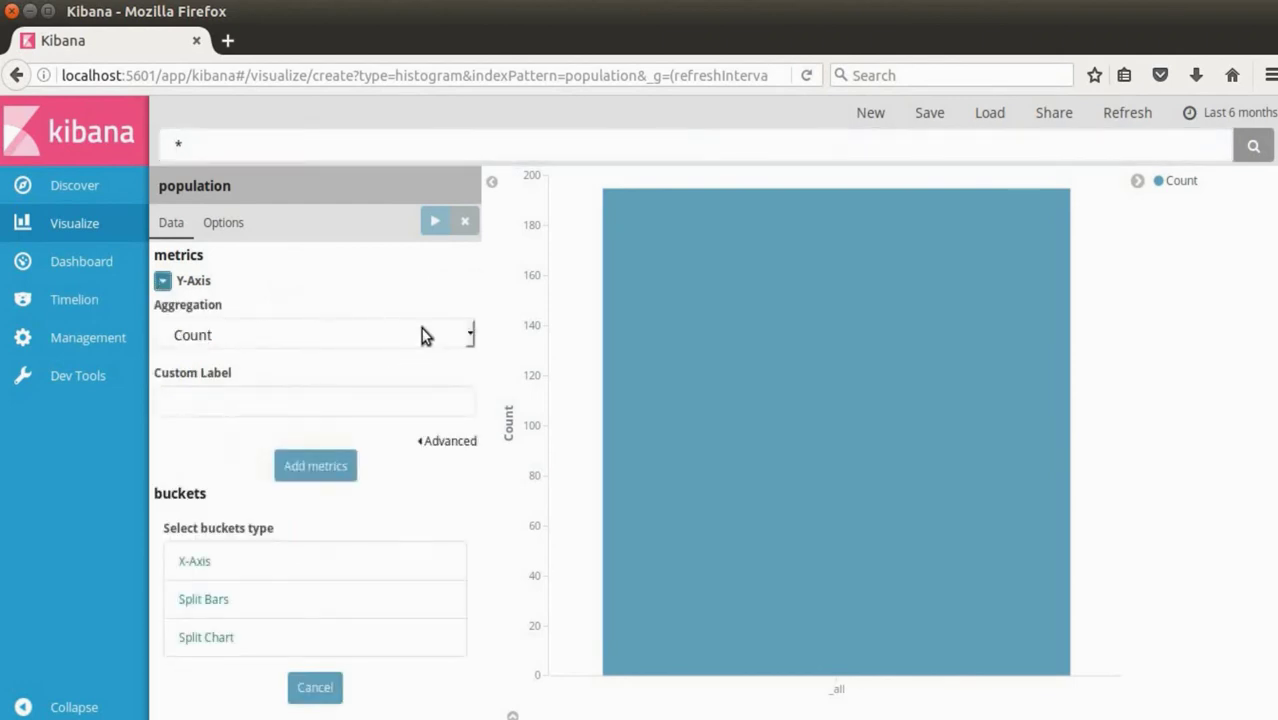
{"action": "left_click", "coordinate": [421, 335]}
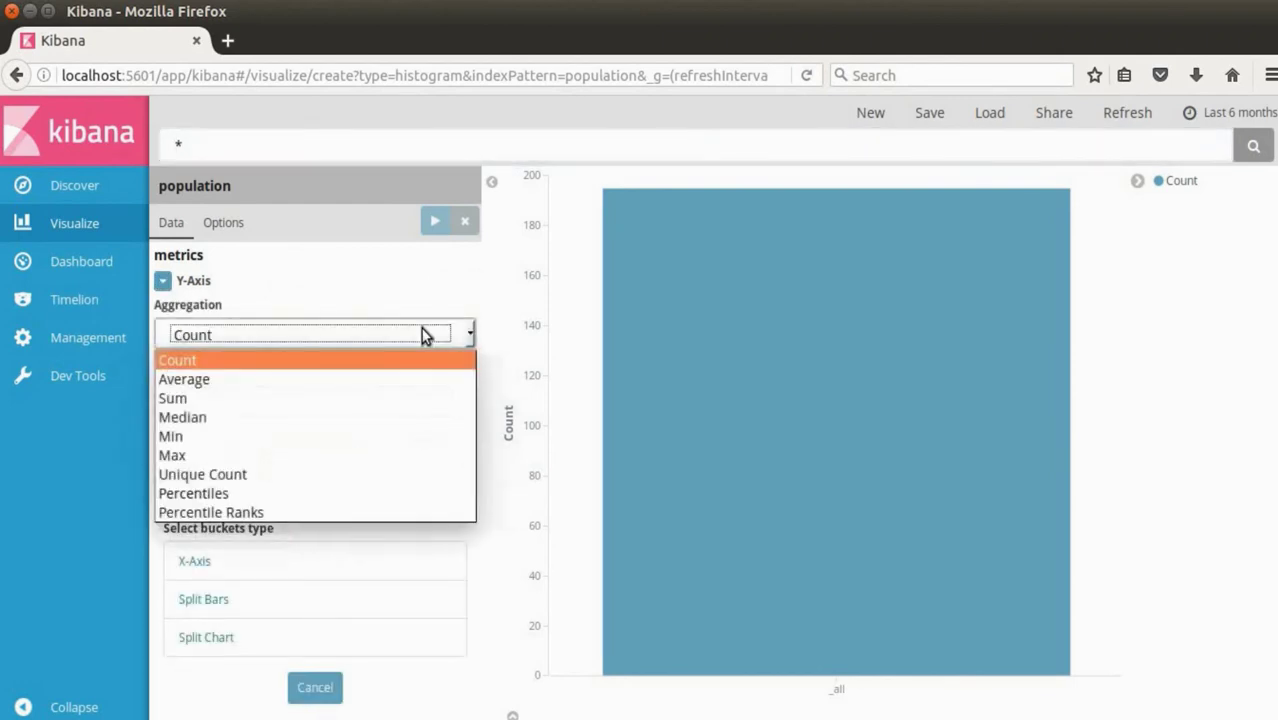
{"action": "left_click", "coordinate": [216, 396]}
{"action": "left_click", "coordinate": [377, 407]}
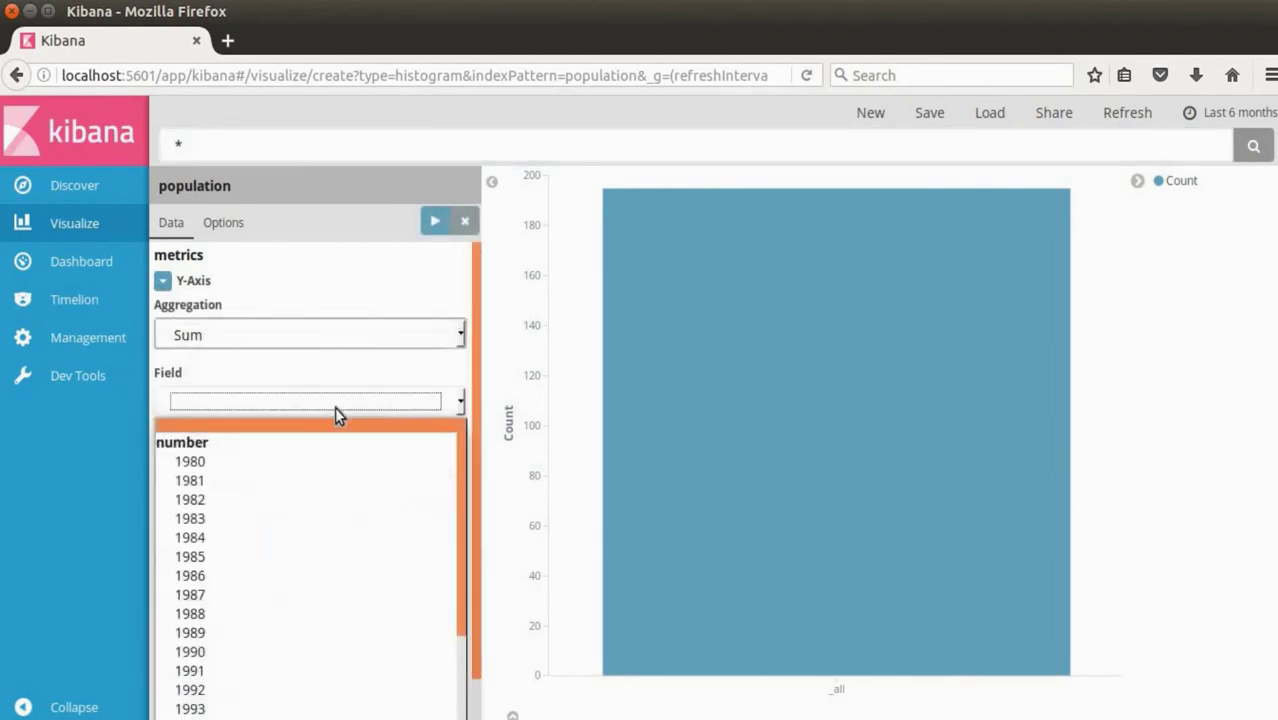
{"action": "left_click", "coordinate": [311, 464]}
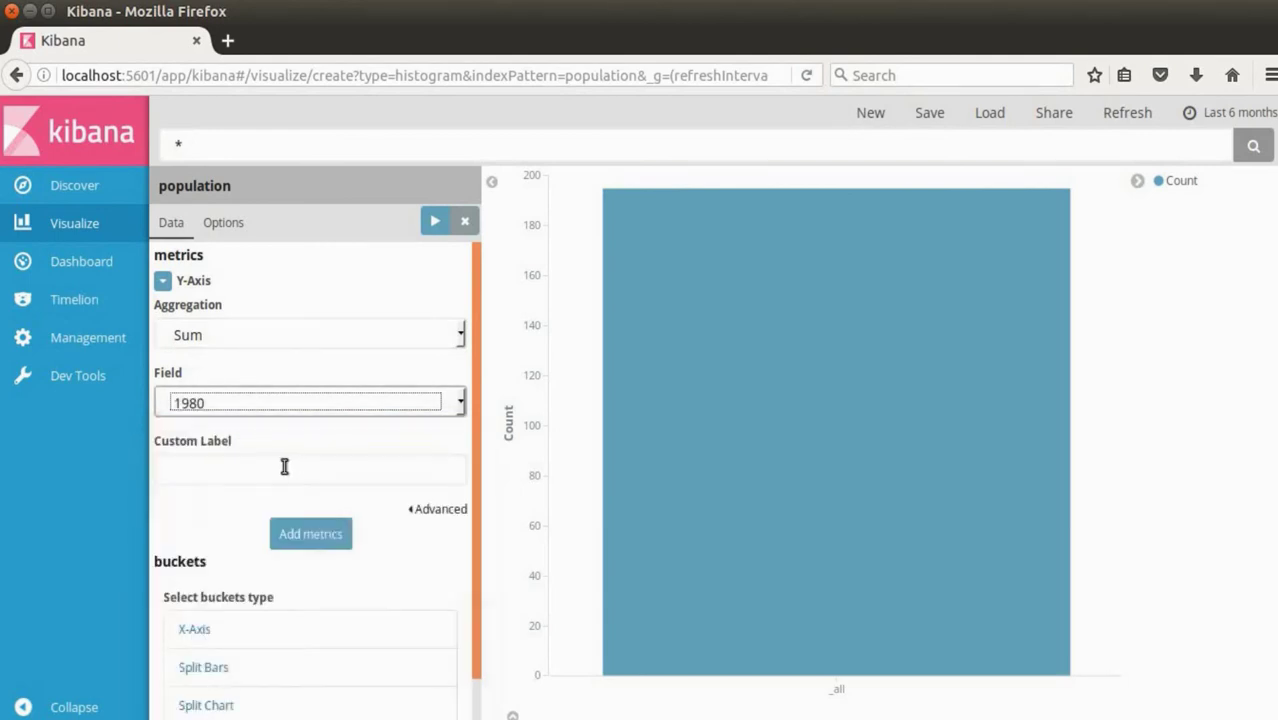
Add an X-axis bucket using Terms on Country.keyword, top 10 by Sum of 1980
{"action": "left_click", "coordinate": [203, 629]}
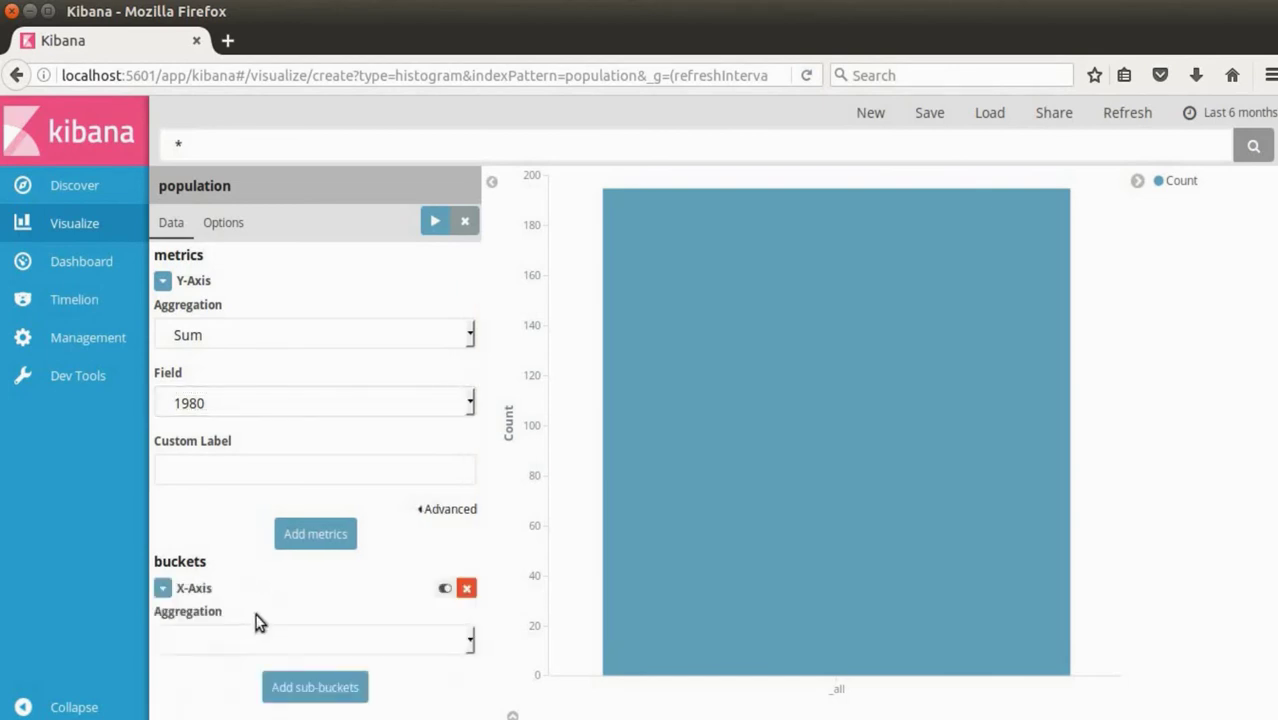
{"action": "left_click", "coordinate": [350, 641]}
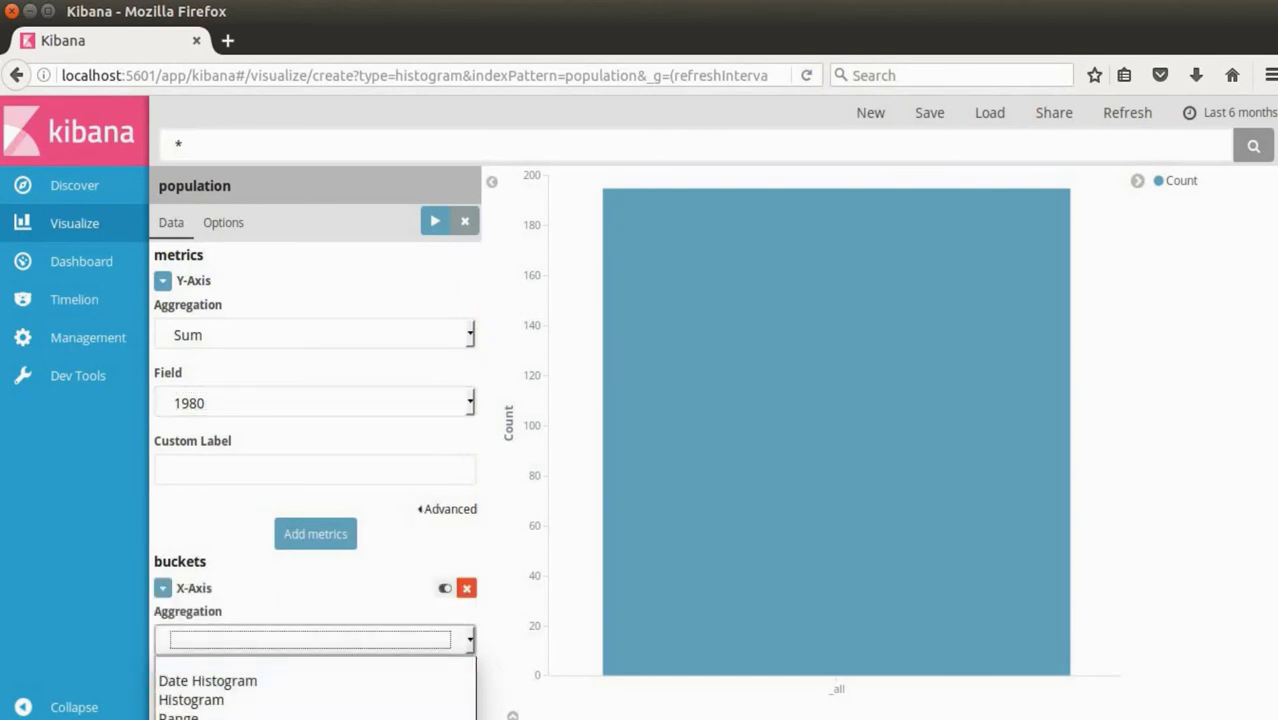
{"action": "type", "text": "terms"}
{"action": "key", "text": "Return"}
{"action": "scroll", "coordinate": [475, 619], "scroll_direction": "down", "scroll_amount": 5}
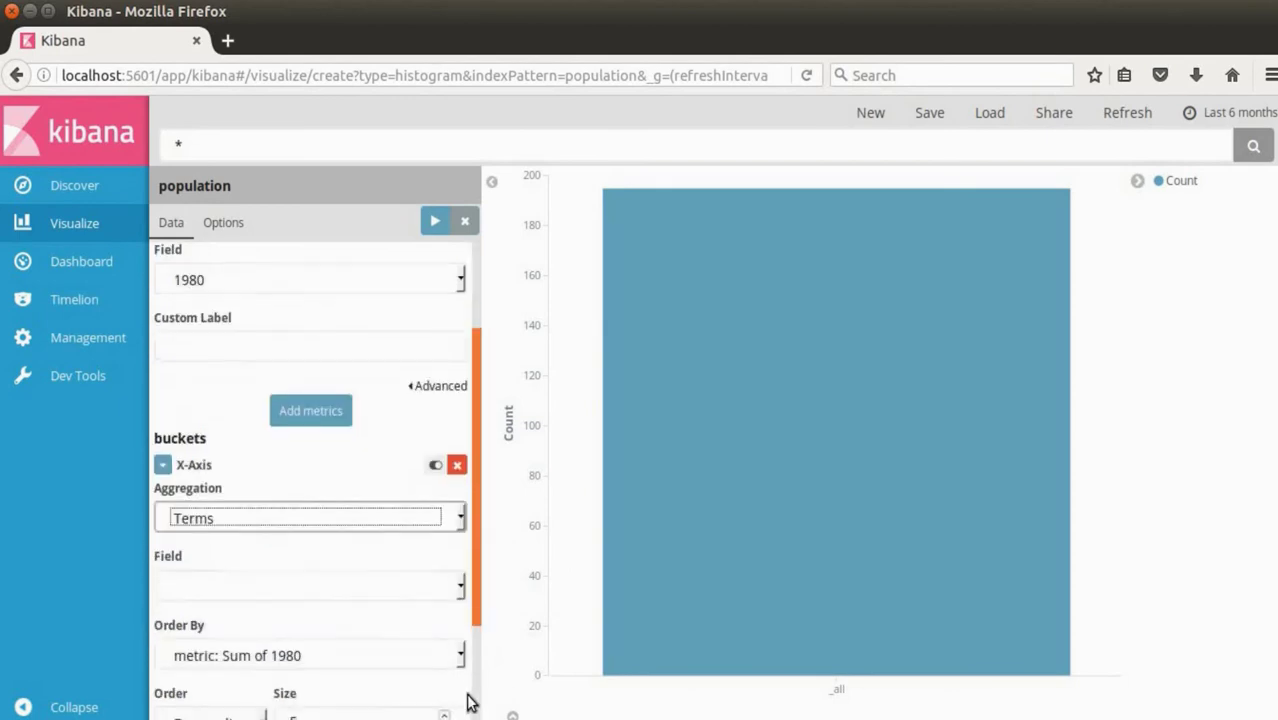
{"action": "scroll", "coordinate": [430, 490], "scroll_direction": "up", "scroll_amount": 1}
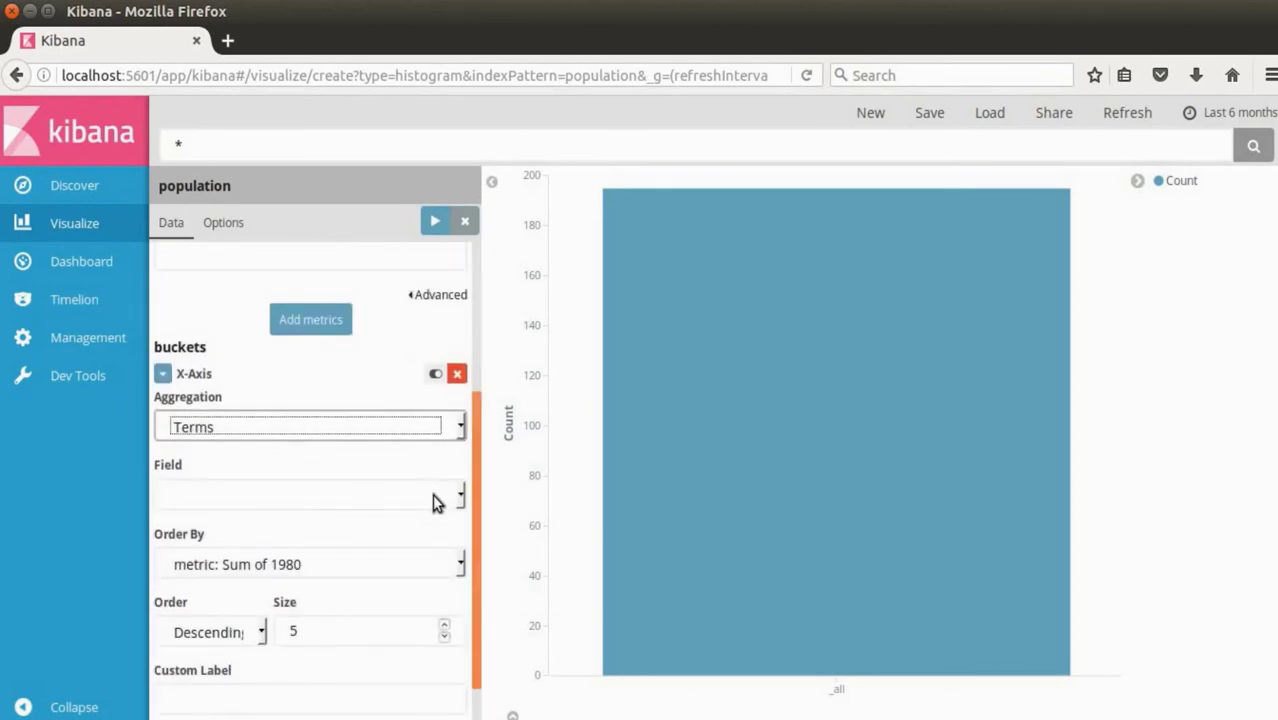
{"action": "left_click", "coordinate": [432, 494]}
{"action": "scroll", "coordinate": [399, 318], "scroll_direction": "down", "scroll_amount": 6}
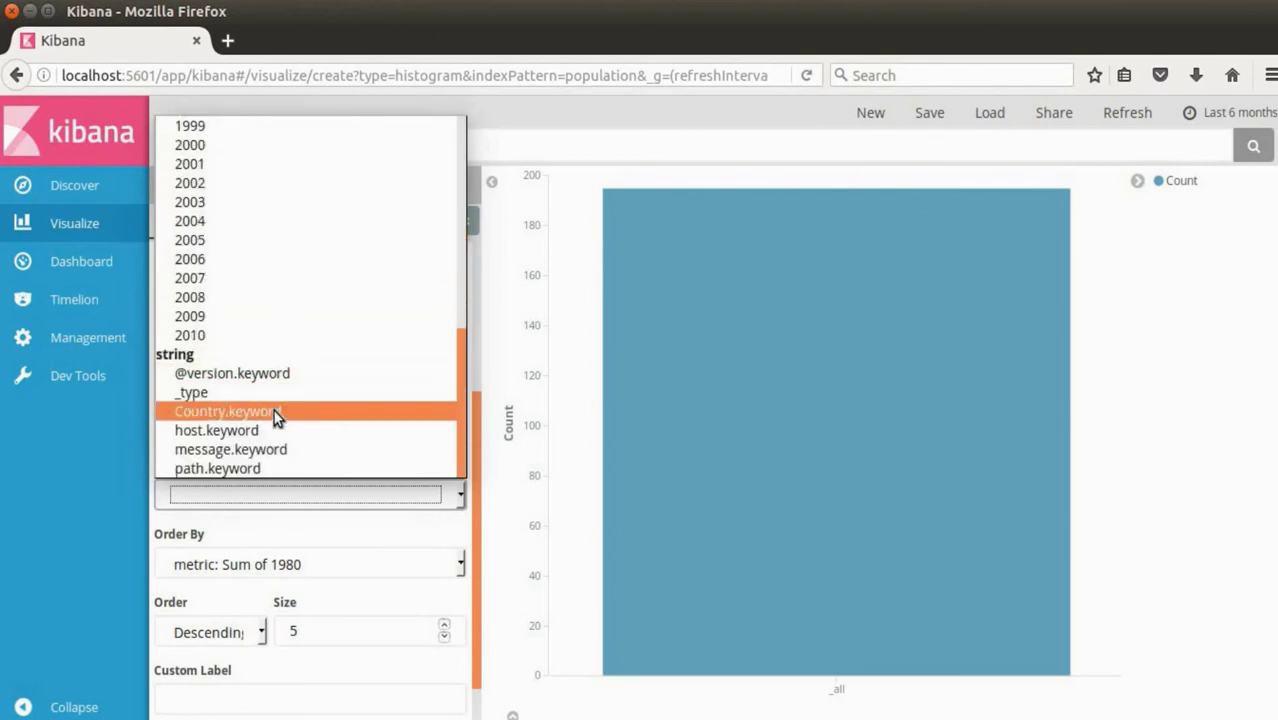
{"action": "left_click", "coordinate": [277, 418]}
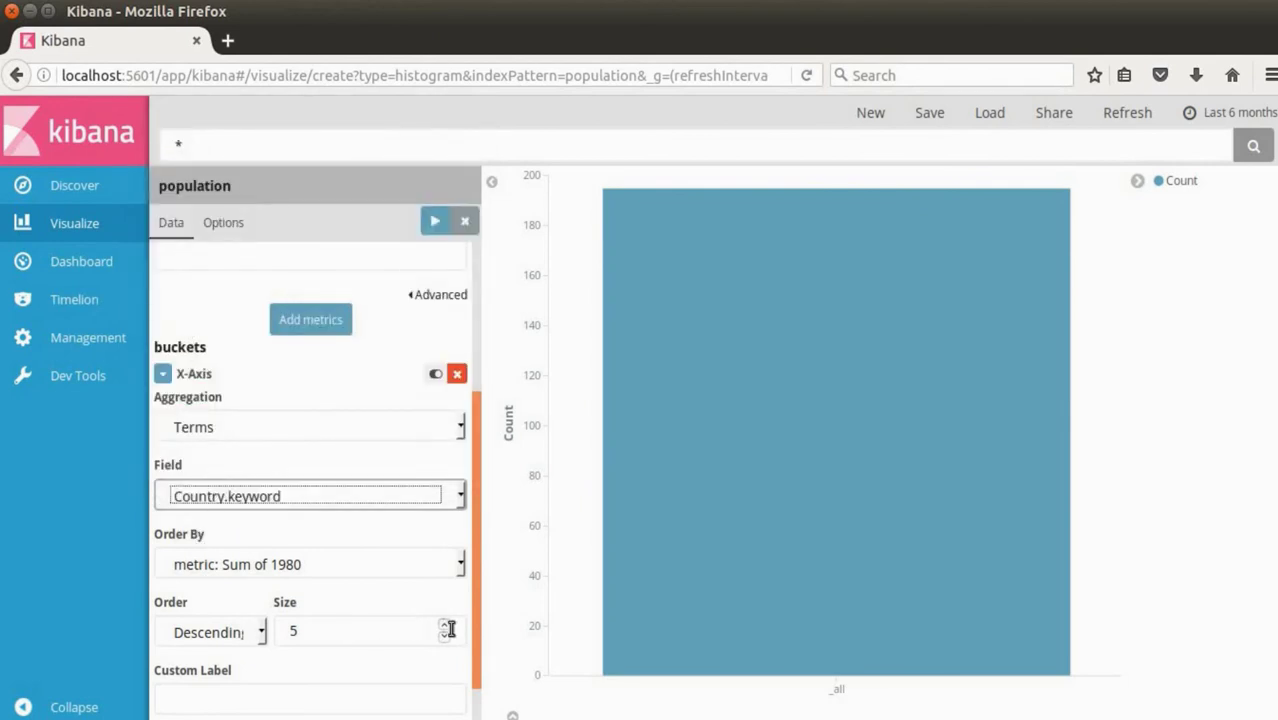
{"action": "scroll", "coordinate": [445, 630], "scroll_direction": "up", "scroll_amount": 3}
Apply the settings and review the ten country bars, from World down to Eurasia
{"action": "left_click", "coordinate": [435, 221]}
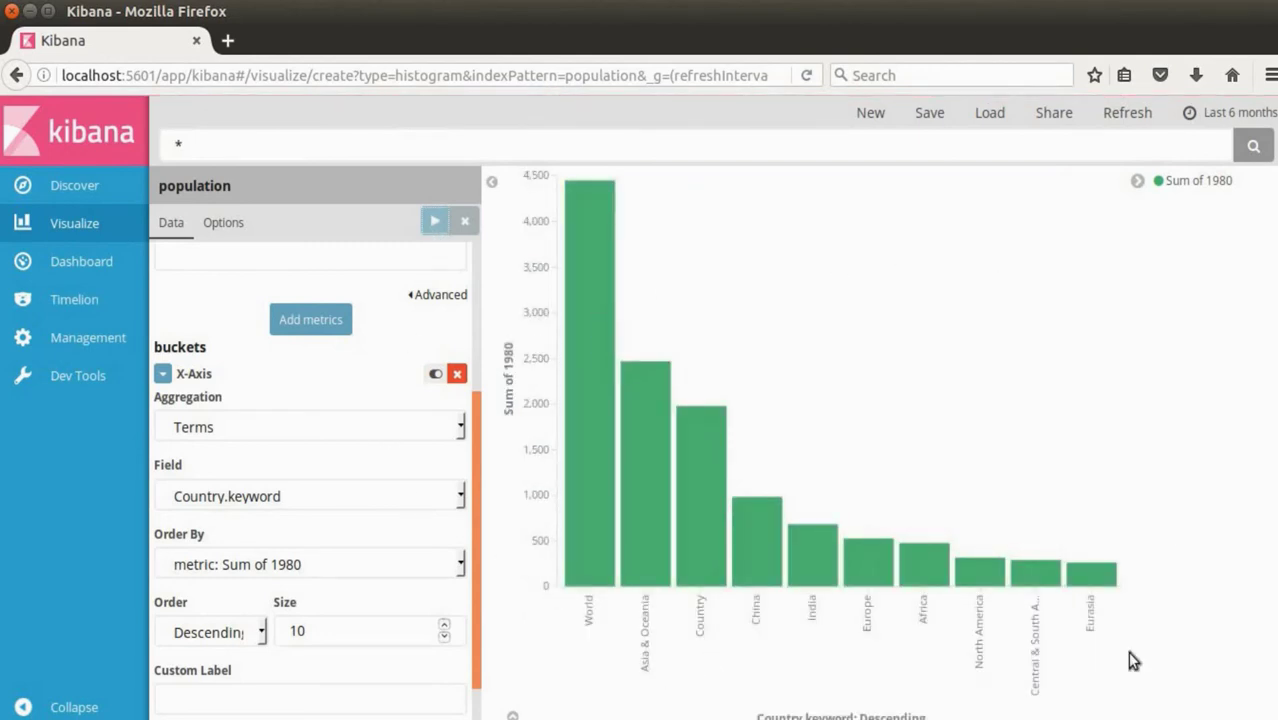
{"action": "mouse_move", "coordinate": [630, 583]}
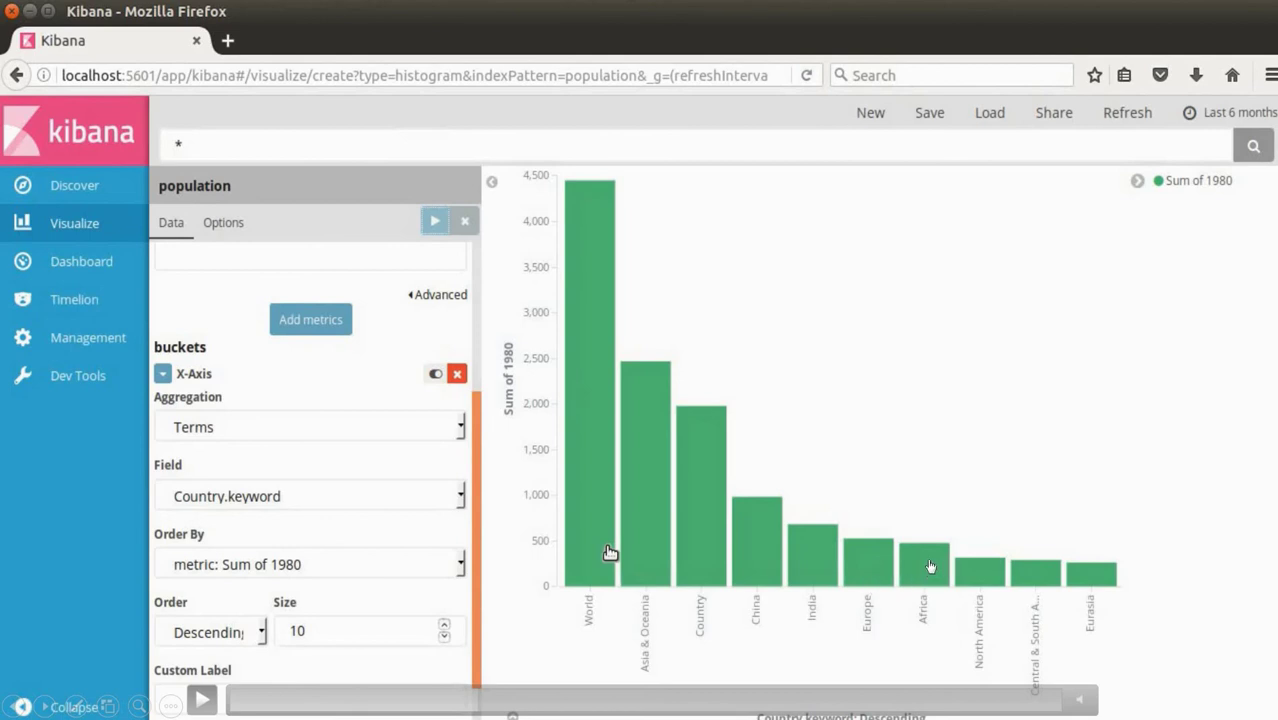
{"action": "left_click", "coordinate": [200, 700]}
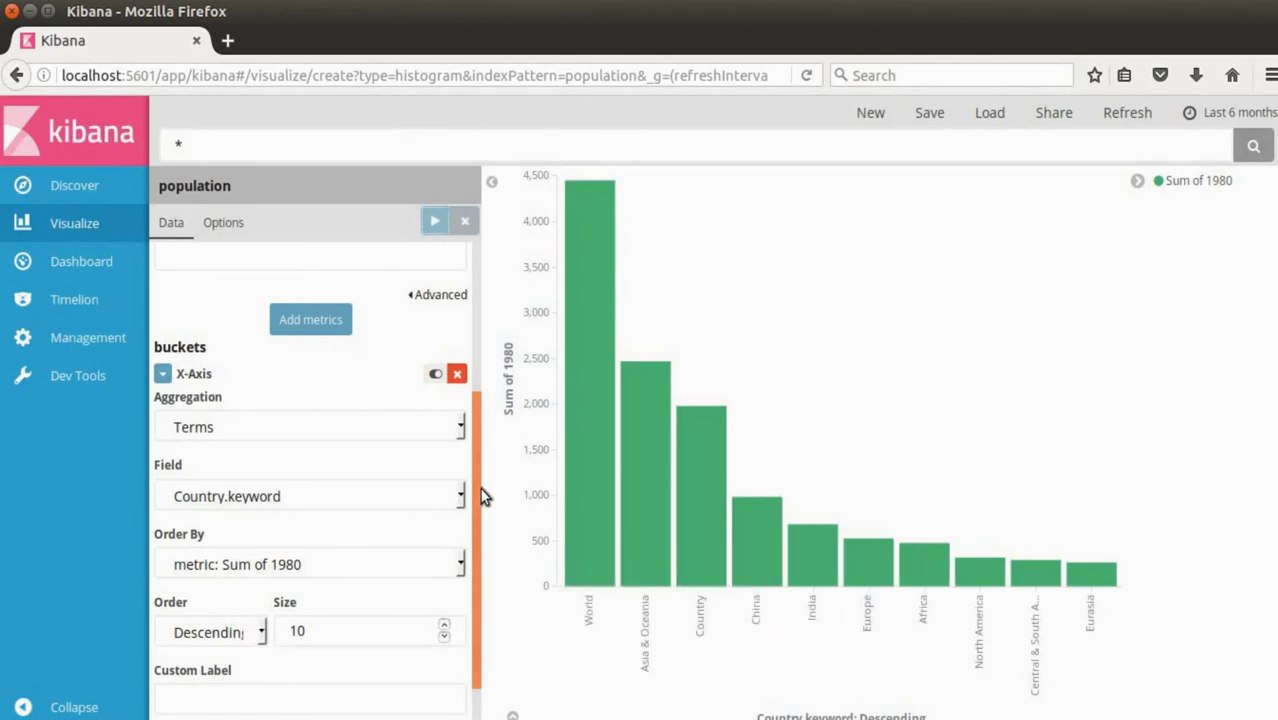
{"action": "scroll", "coordinate": [482, 440], "scroll_direction": "up", "scroll_amount": 4}
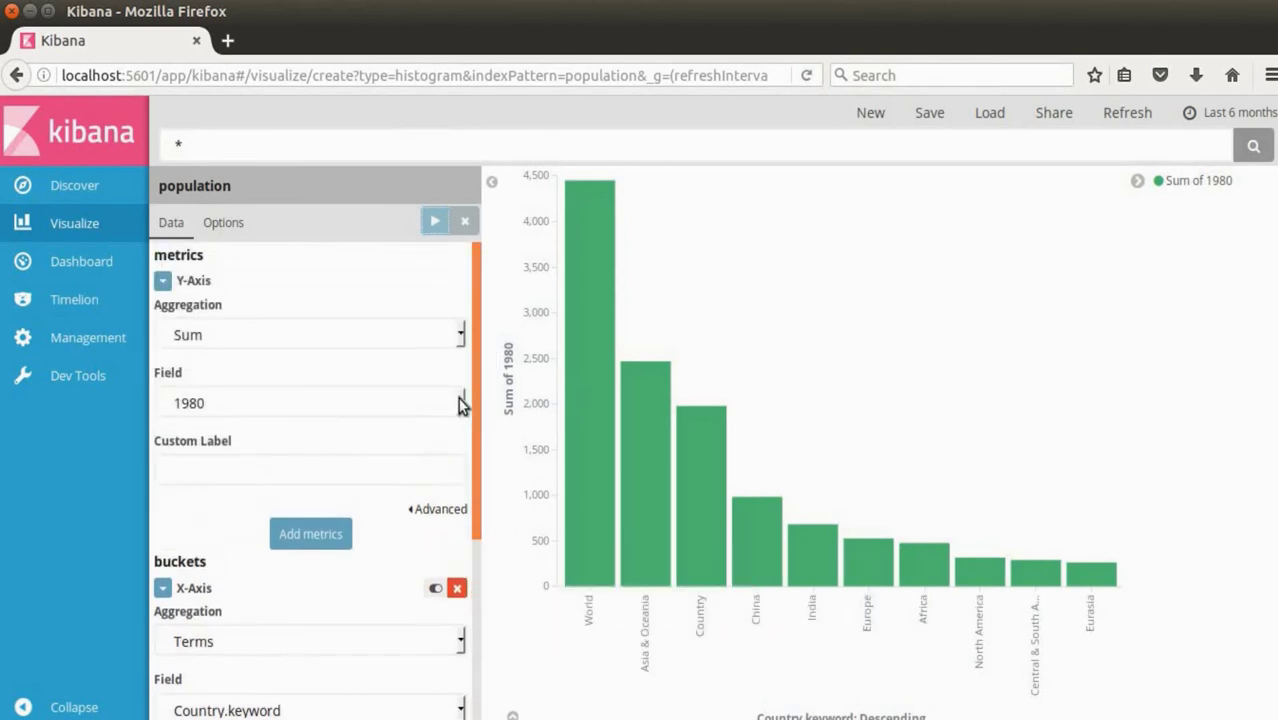
Change the Y-axis summed field from 1980 to 2010 and redraw the chart
{"action": "left_click", "coordinate": [462, 402]}
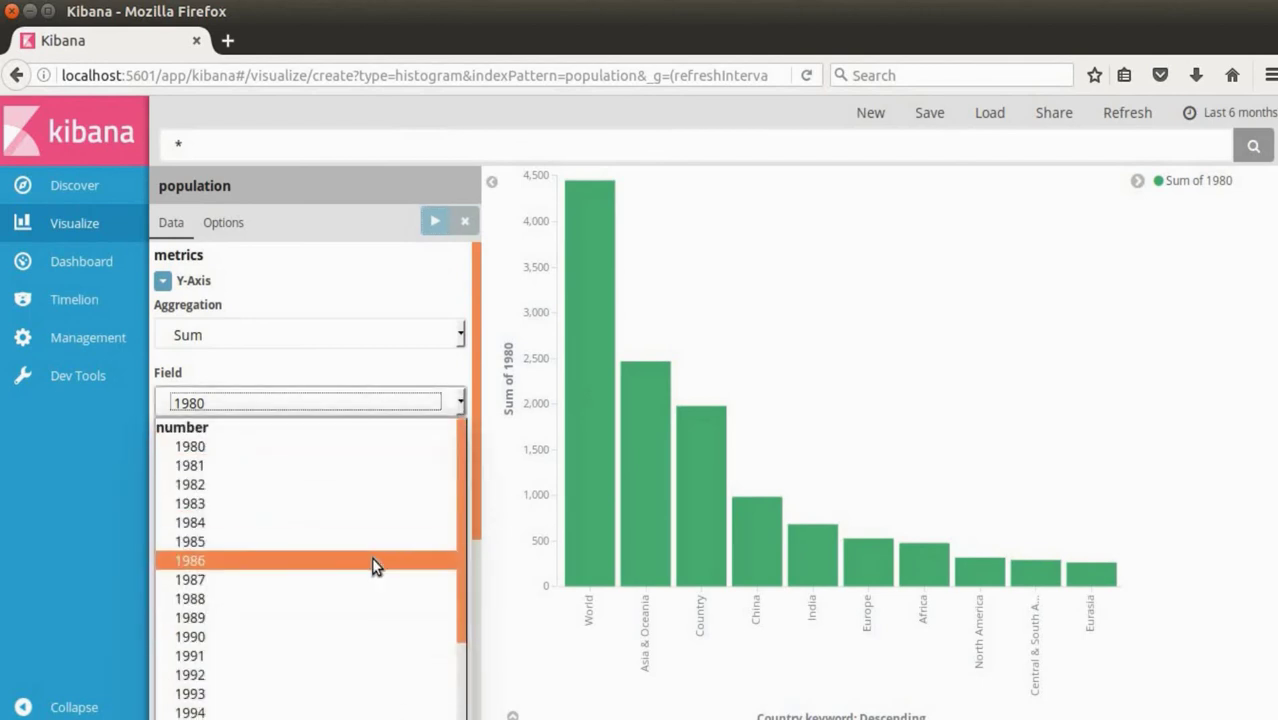
{"action": "scroll", "coordinate": [370, 600], "scroll_direction": "down", "scroll_amount": 3}
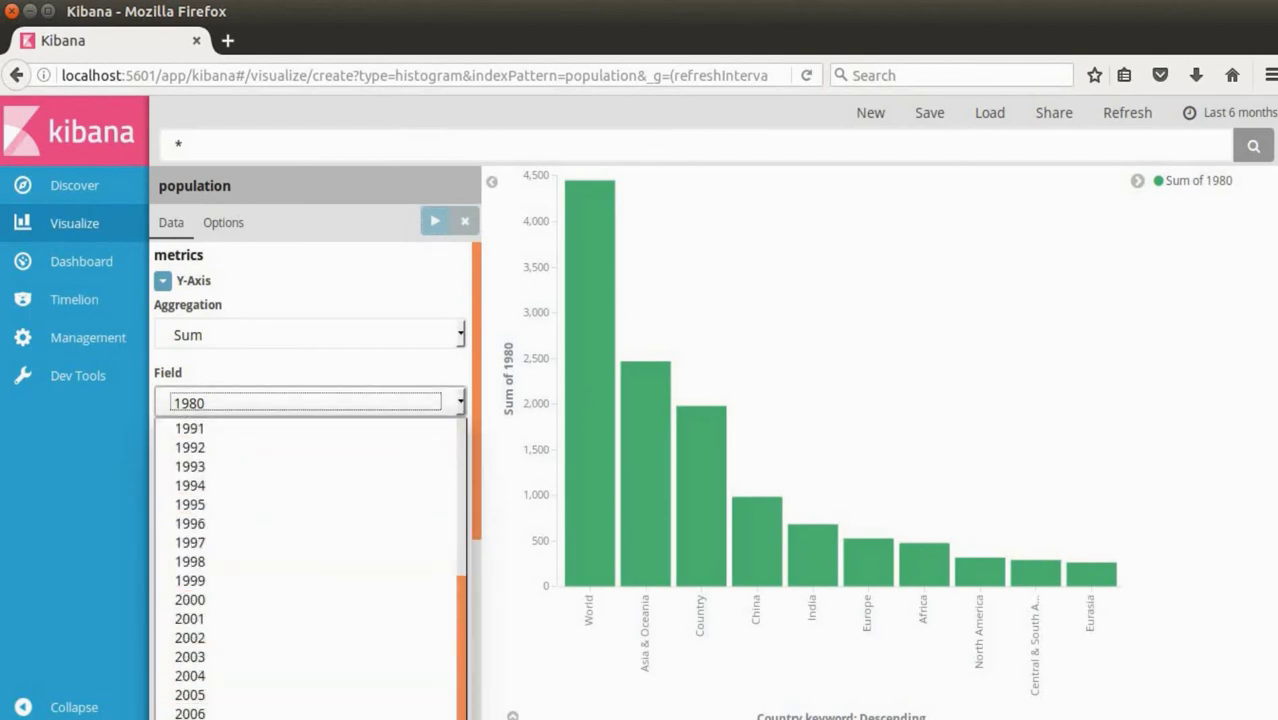
{"action": "type", "text": "2010"}
{"action": "key", "text": "Return"}
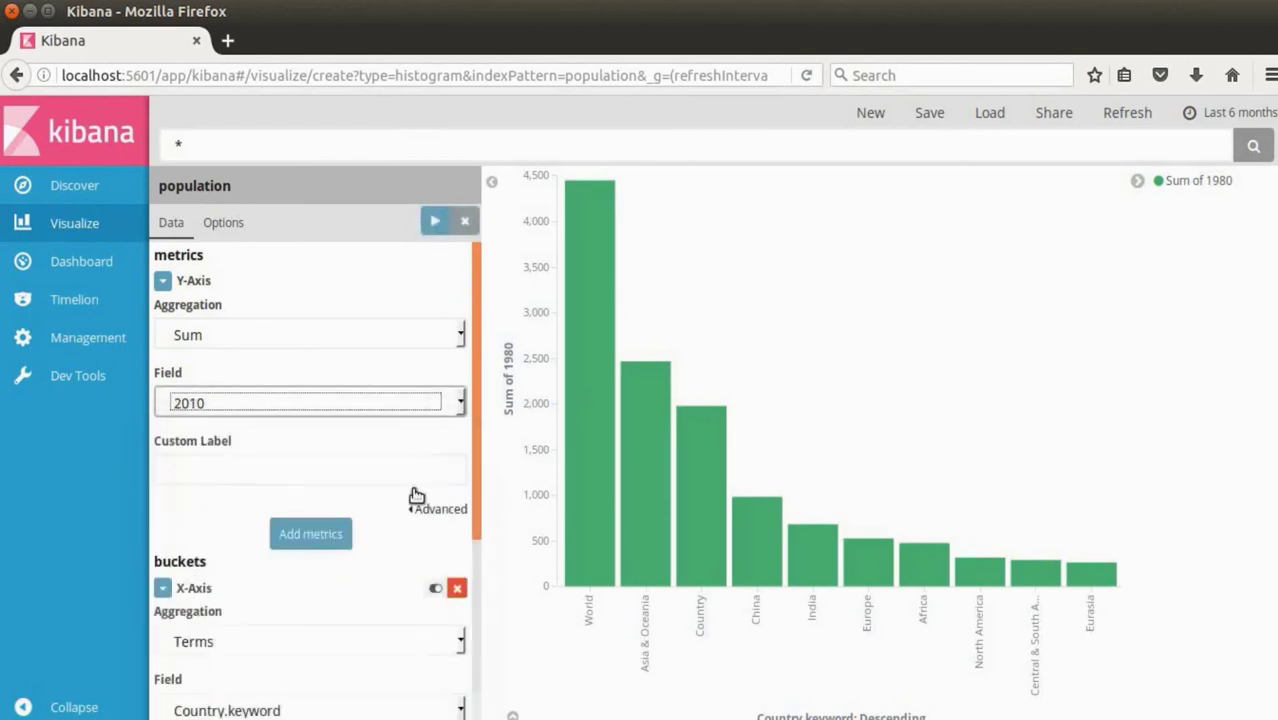
{"action": "left_click", "coordinate": [435, 223]}
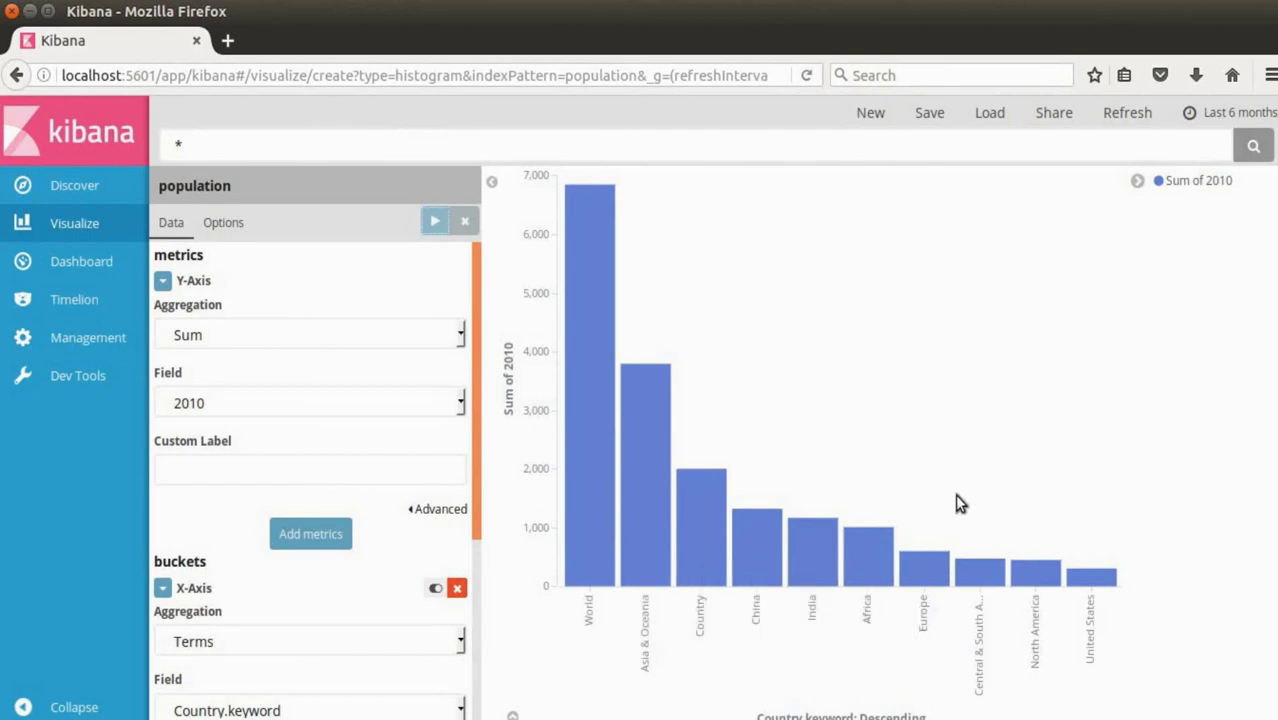
Save the bar chart visualization with the title 'pop_barchart'
{"action": "left_click", "coordinate": [930, 114]}
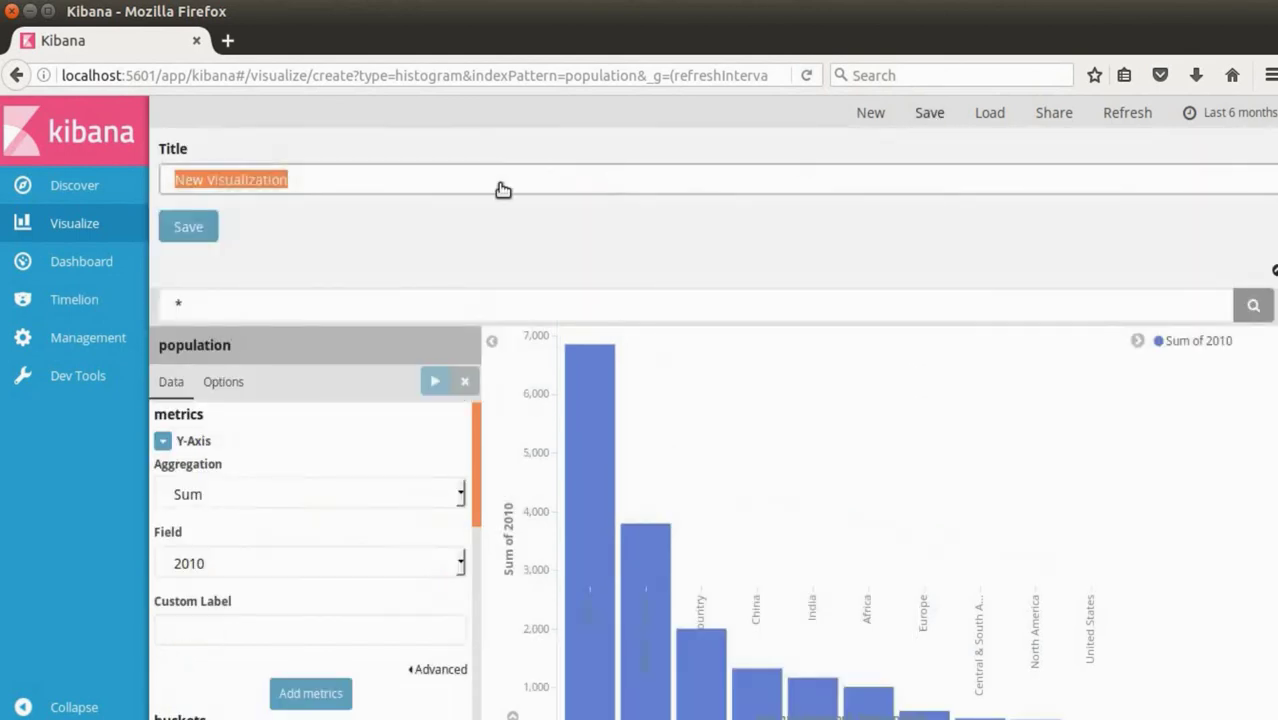
{"action": "left_click", "coordinate": [400, 186]}
{"action": "key", "text": "ctrl+a"}
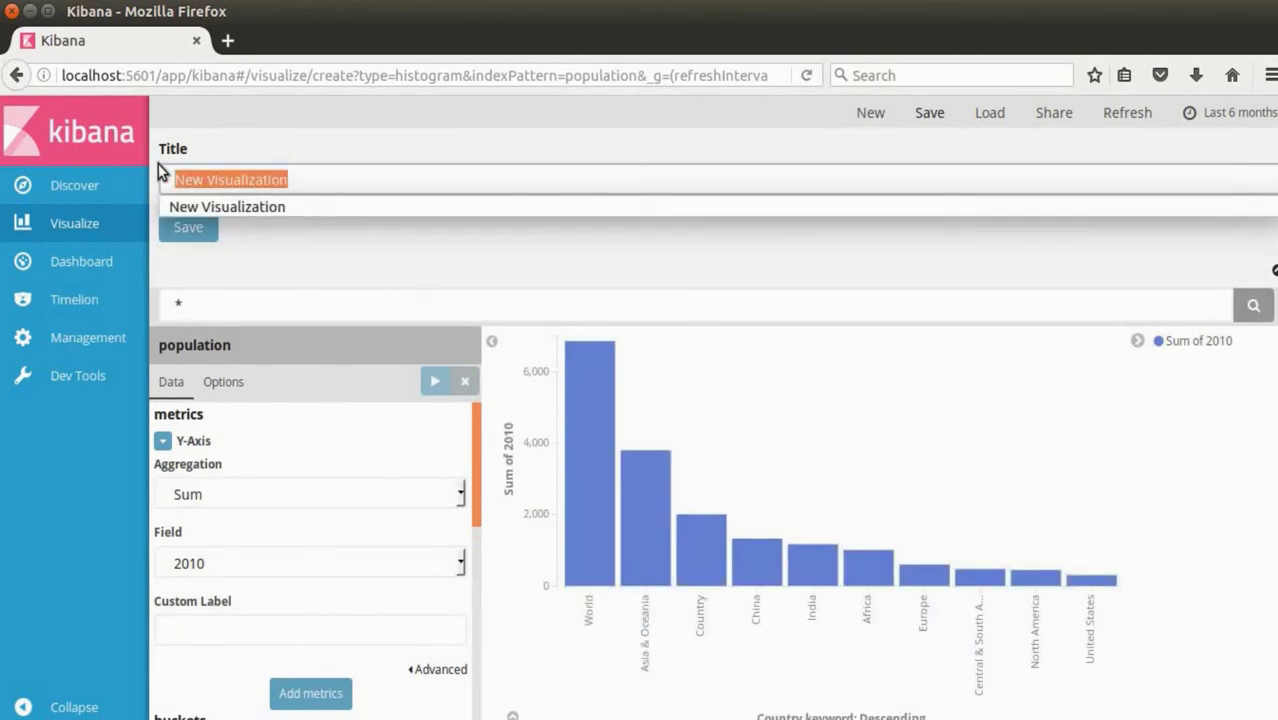
{"action": "type", "text": "pop"}
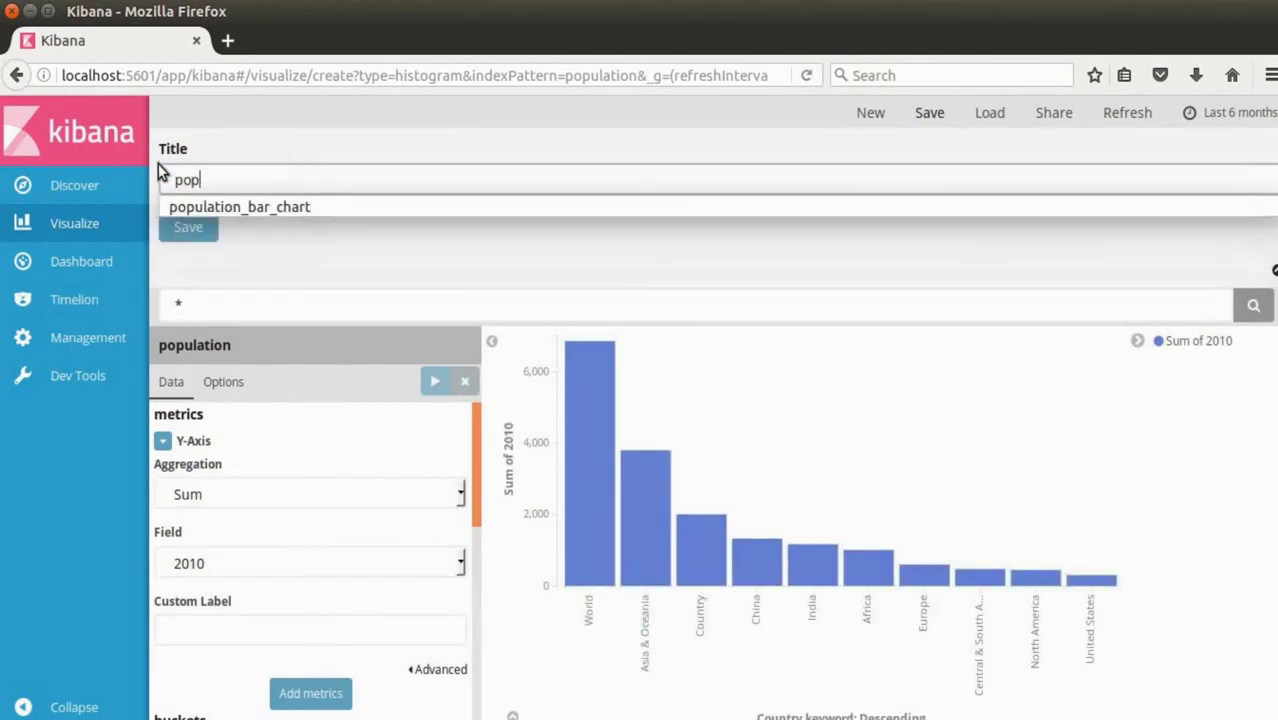
{"action": "type", "text": "_barchart"}
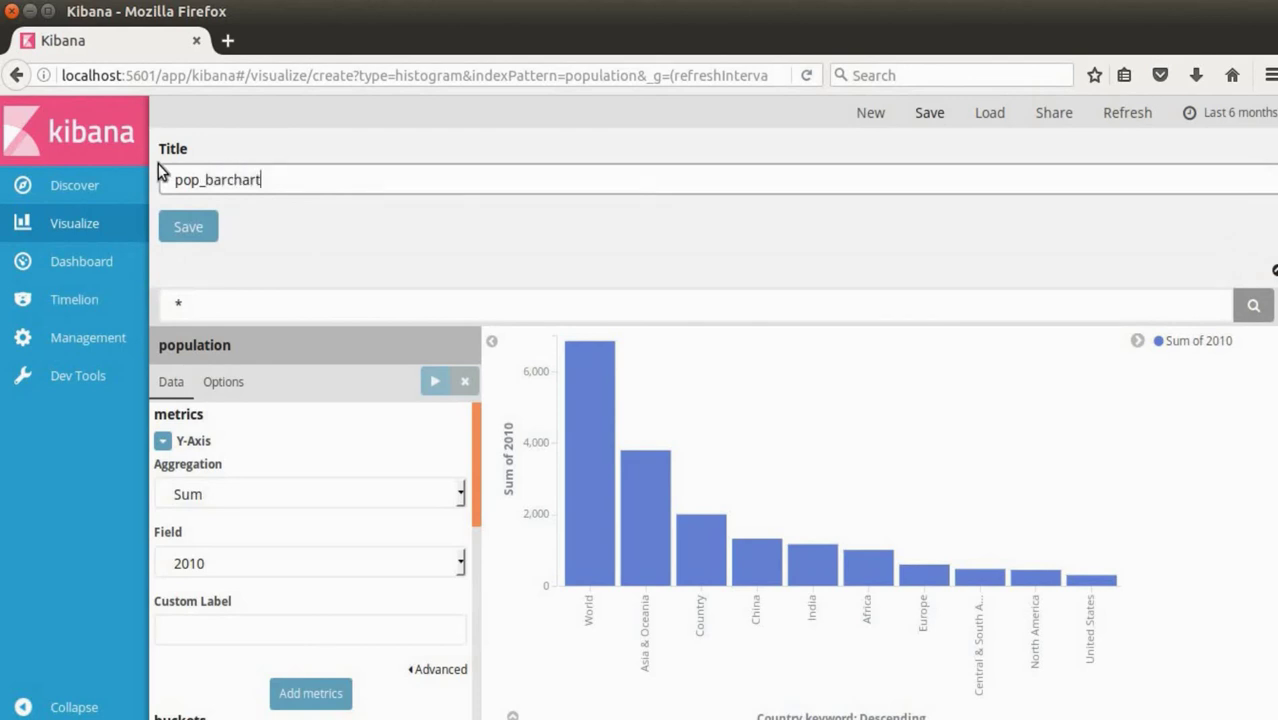
{"action": "left_click", "coordinate": [199, 232]}
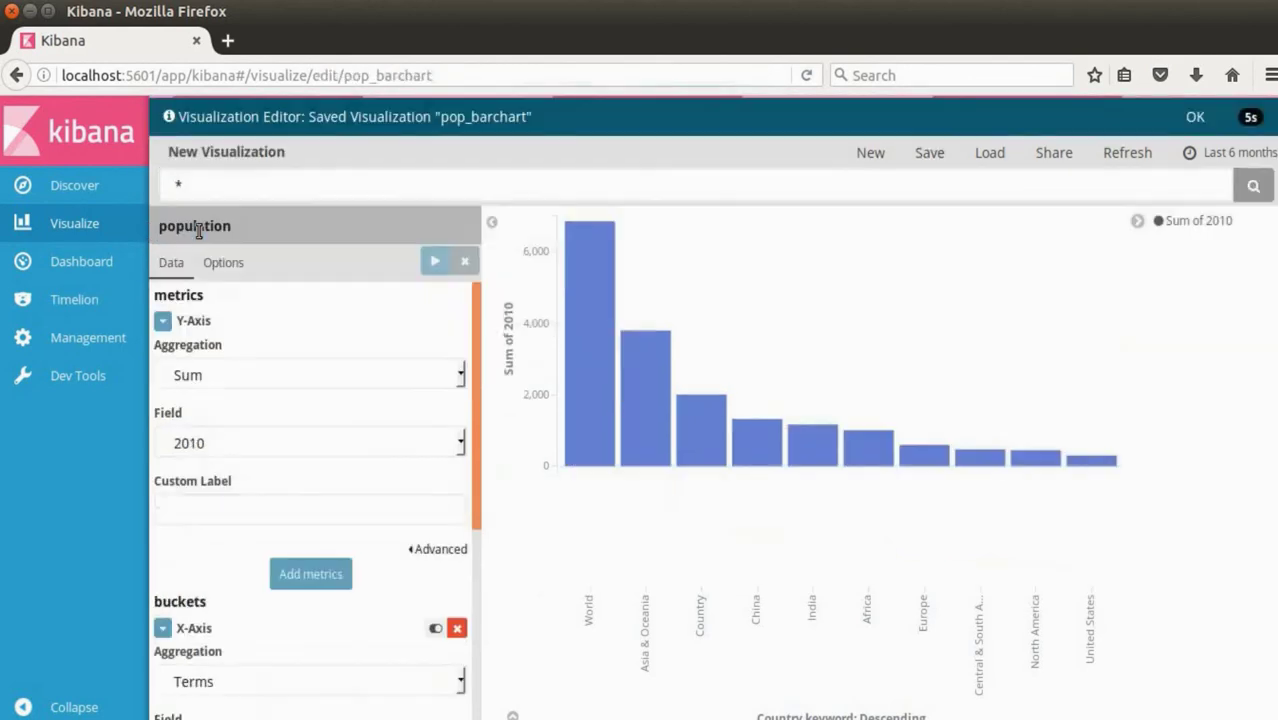
Create a pie chart from the population index with slice size as Sum of 1980
{"action": "left_click", "coordinate": [83, 229]}
{"action": "scroll", "coordinate": [300, 340], "scroll_direction": "down", "scroll_amount": 10}
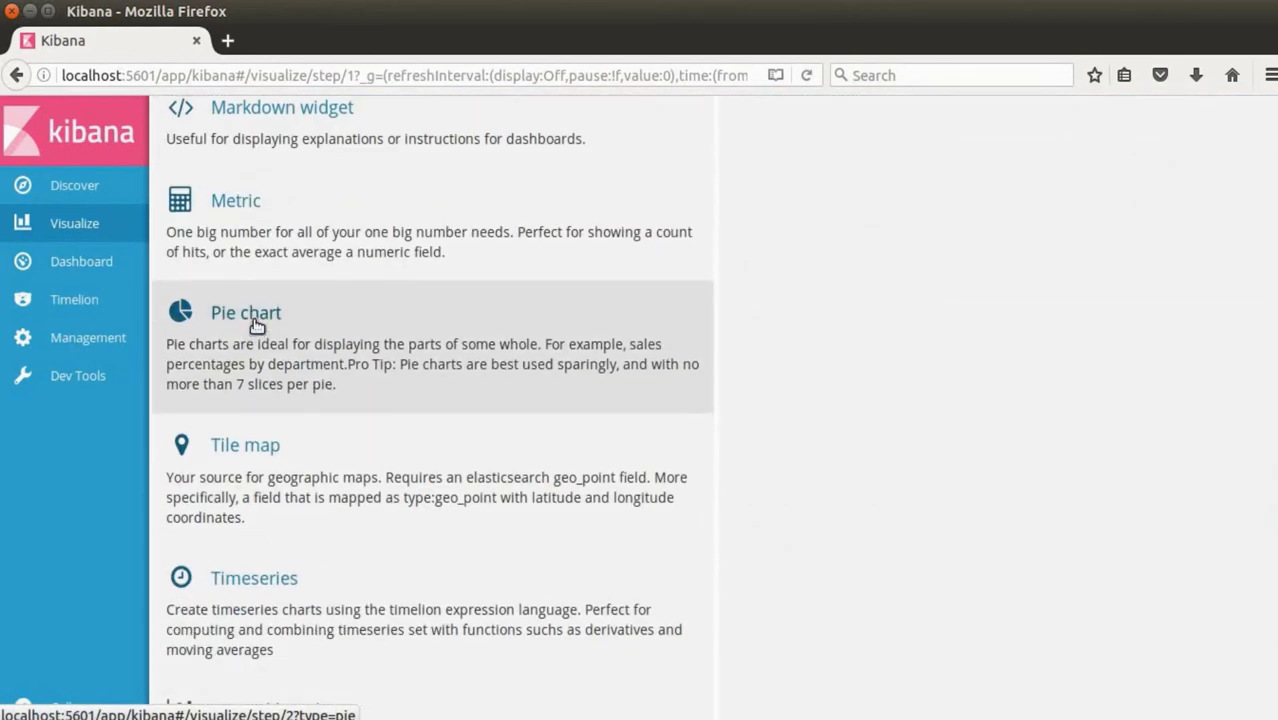
{"action": "left_click", "coordinate": [257, 326]}
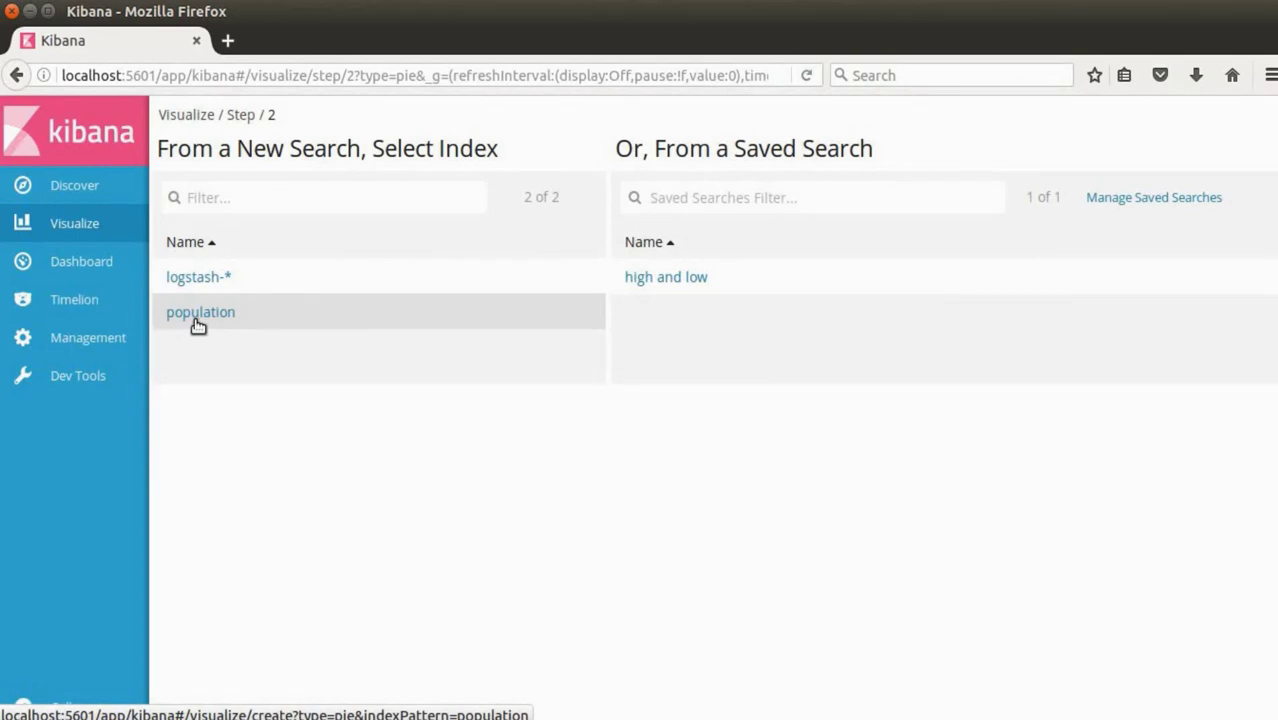
{"action": "left_click", "coordinate": [198, 318]}
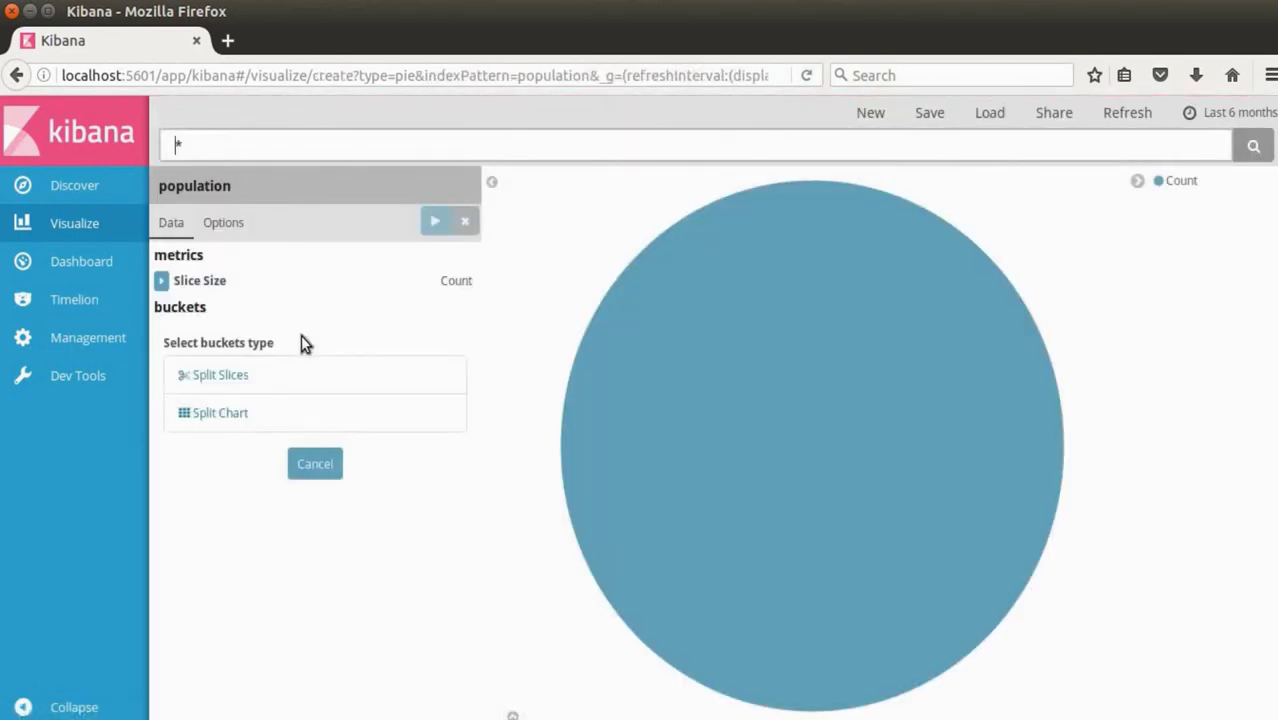
{"action": "left_click", "coordinate": [162, 284]}
{"action": "left_click", "coordinate": [422, 340]}
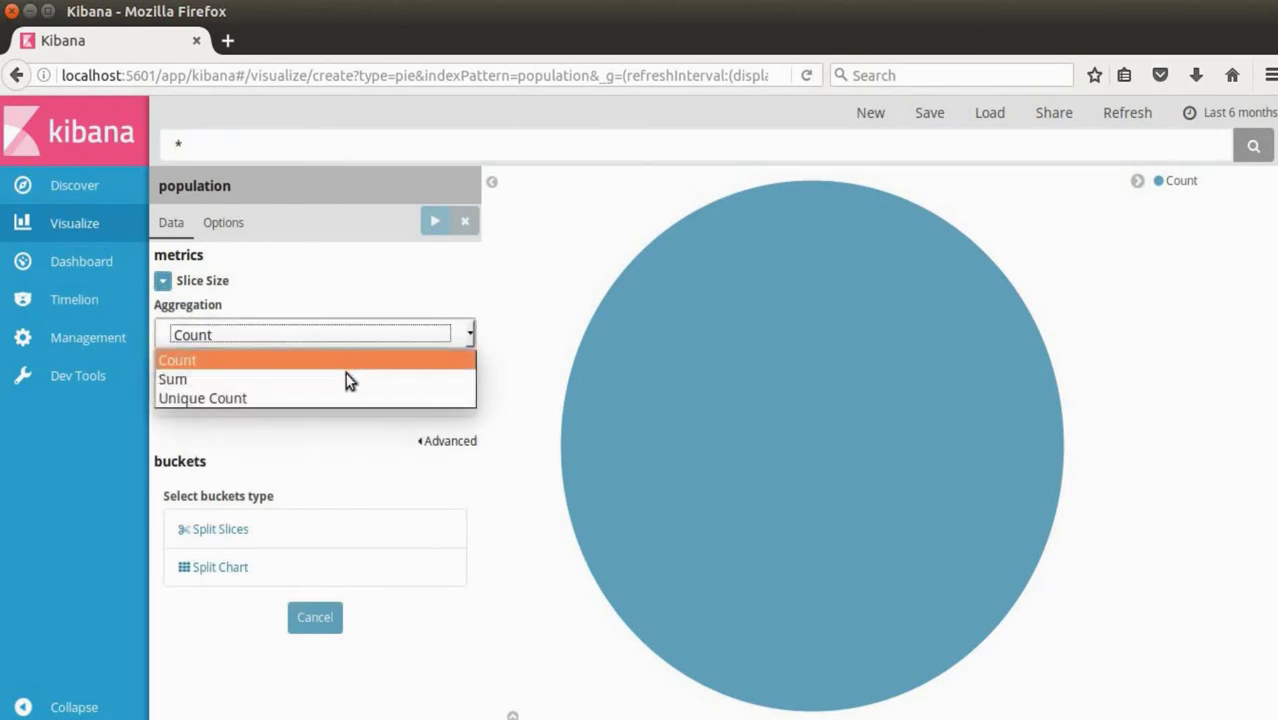
{"action": "left_click", "coordinate": [442, 380]}
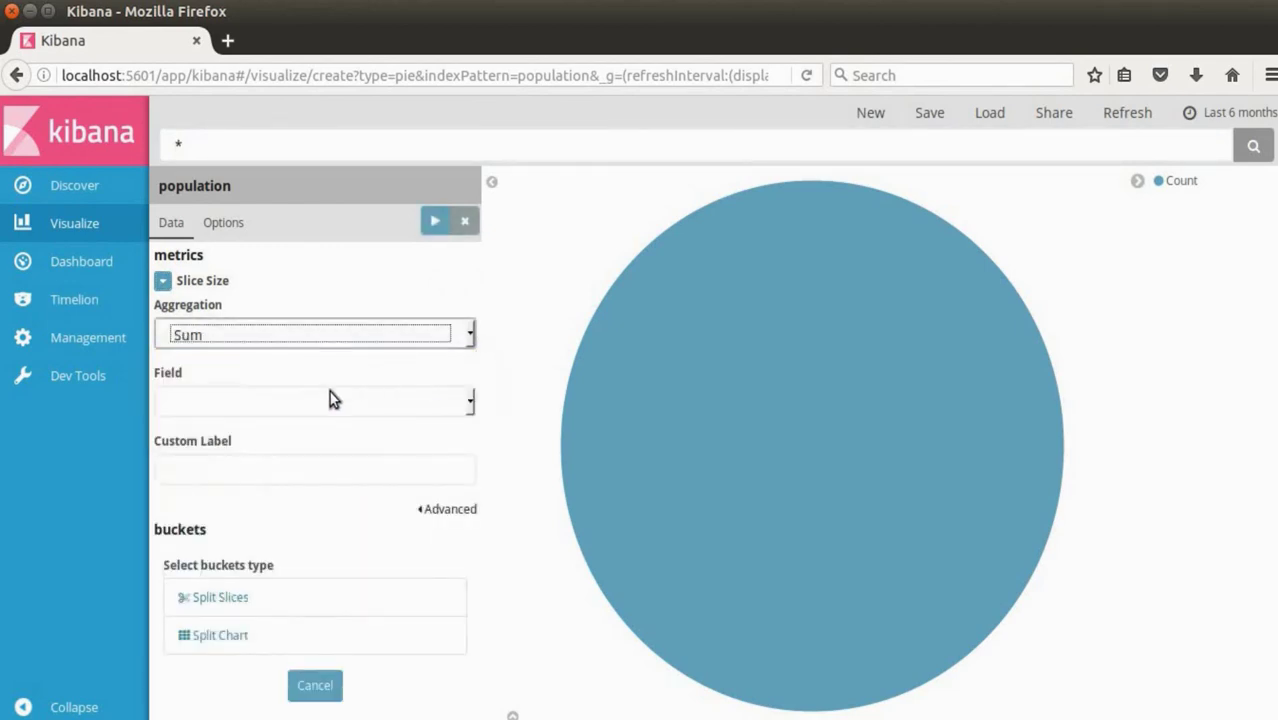
{"action": "left_click", "coordinate": [342, 400]}
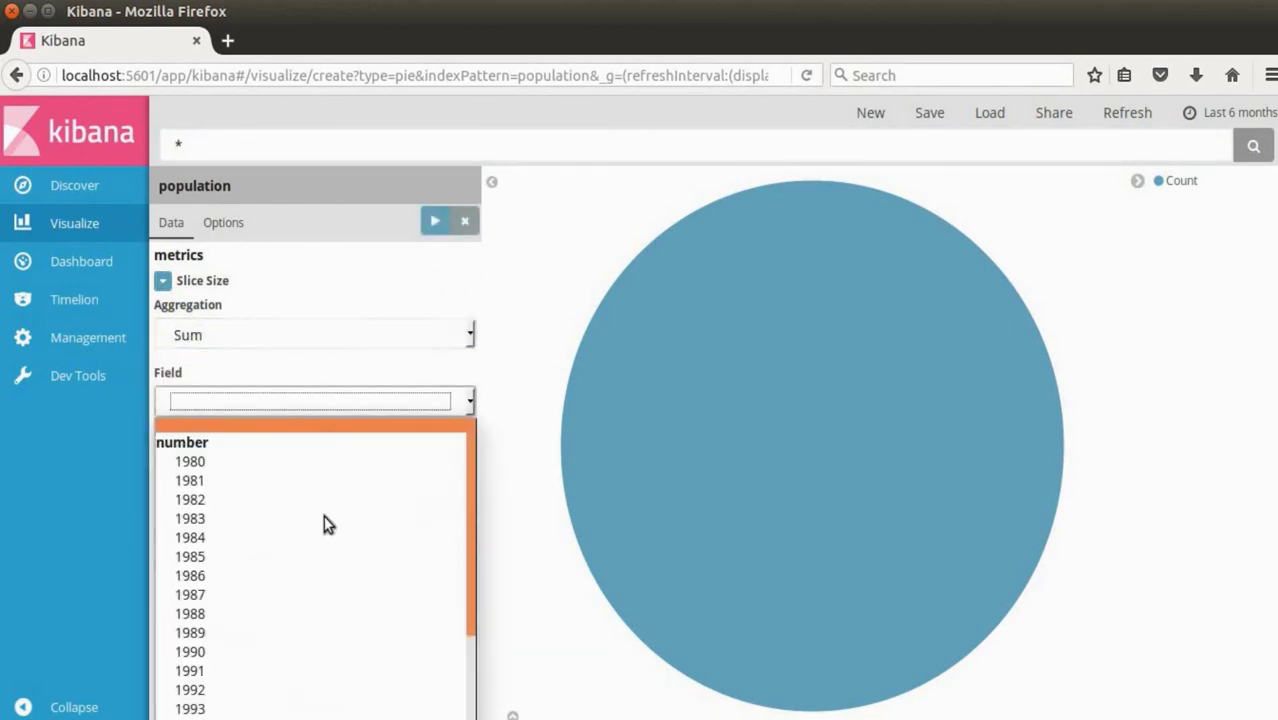
{"action": "left_click", "coordinate": [330, 463]}
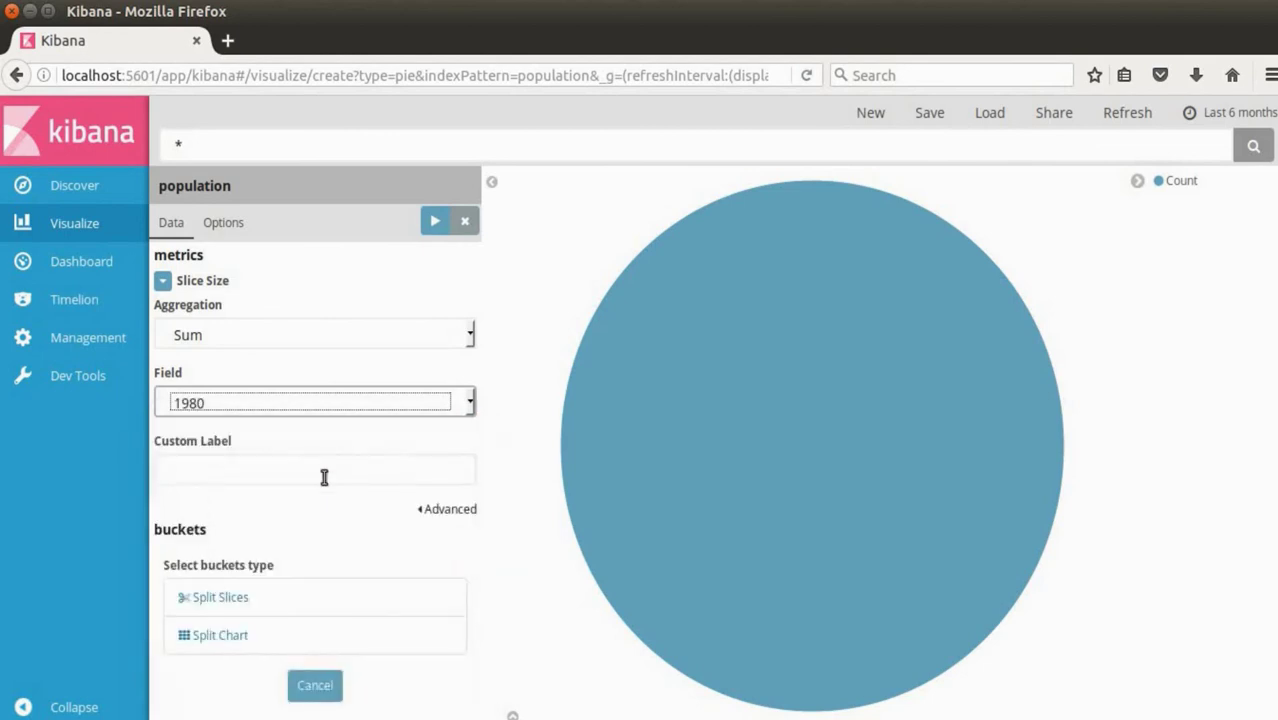
Add a Split Slices bucket using the Terms aggregation
{"action": "left_click", "coordinate": [232, 600]}
{"action": "left_click", "coordinate": [418, 606]}
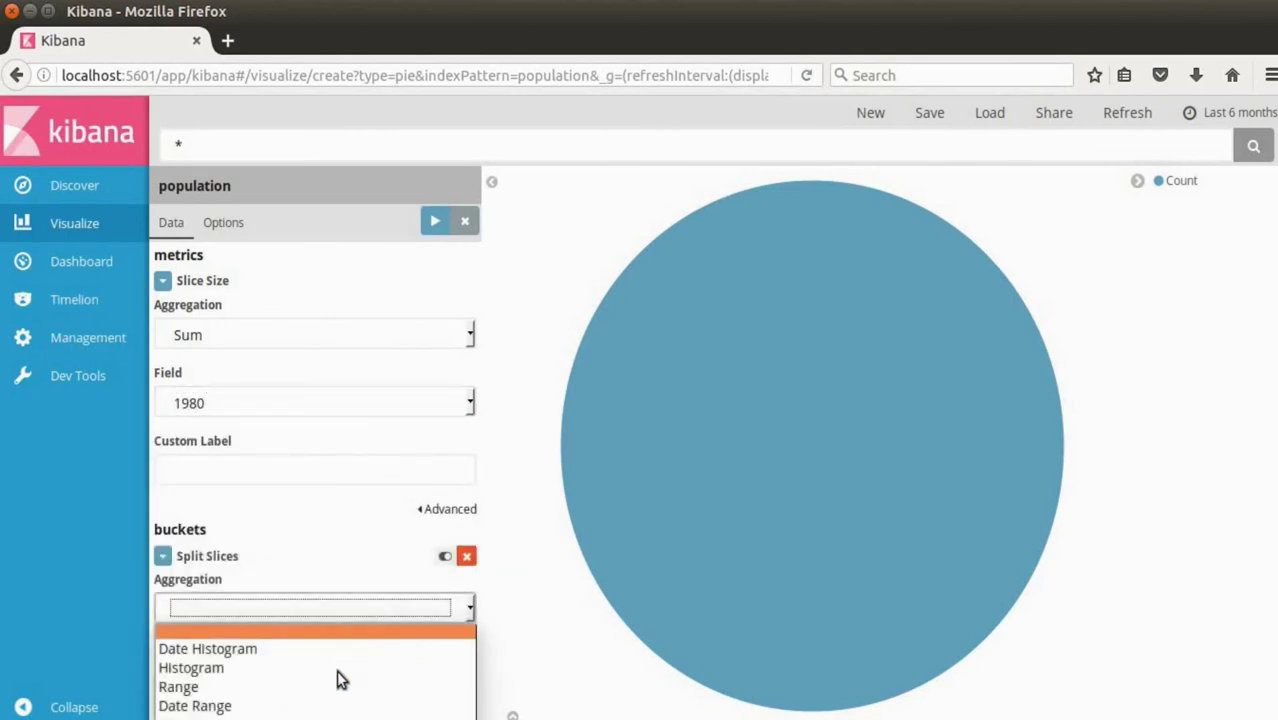
{"action": "key", "text": "Down"}
{"action": "key", "text": "Down"}
{"action": "key", "text": "Down"}
{"action": "key", "text": "Down"}
{"action": "key", "text": "Down"}
{"action": "key", "text": "Down"}
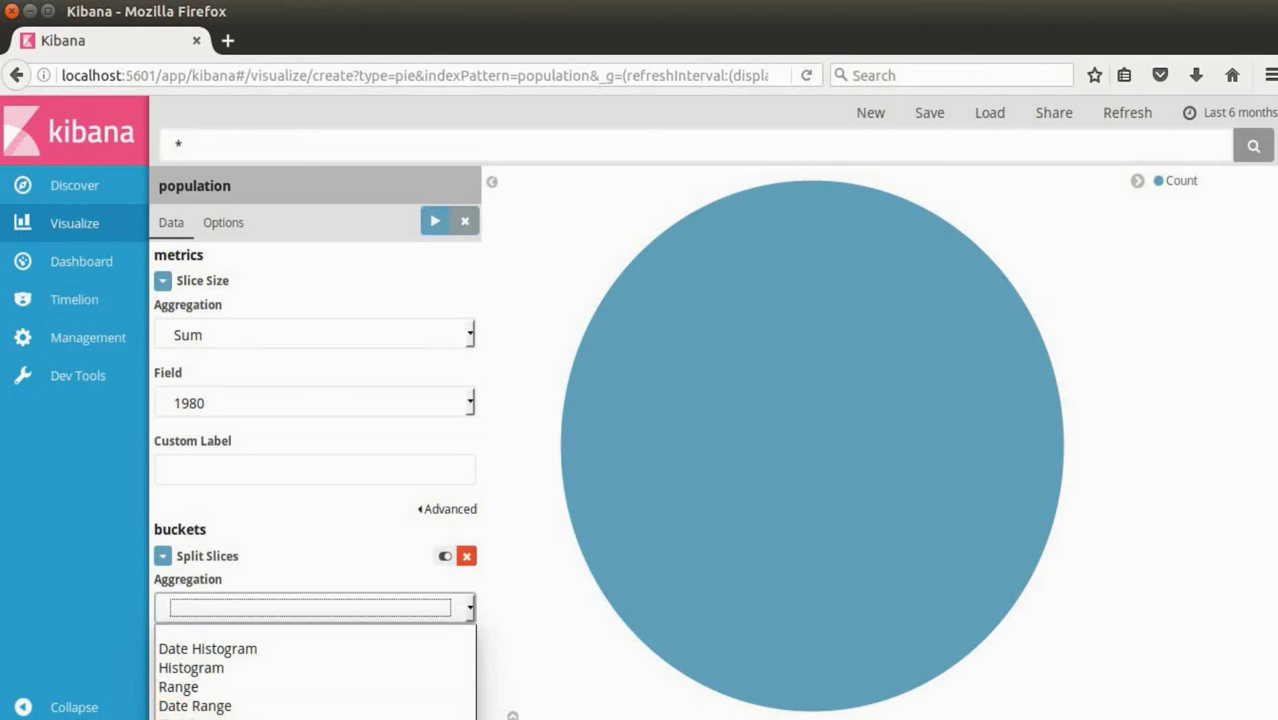
{"action": "key", "text": "Return"}
{"action": "scroll", "coordinate": [447, 592], "scroll_direction": "down", "scroll_amount": 2}
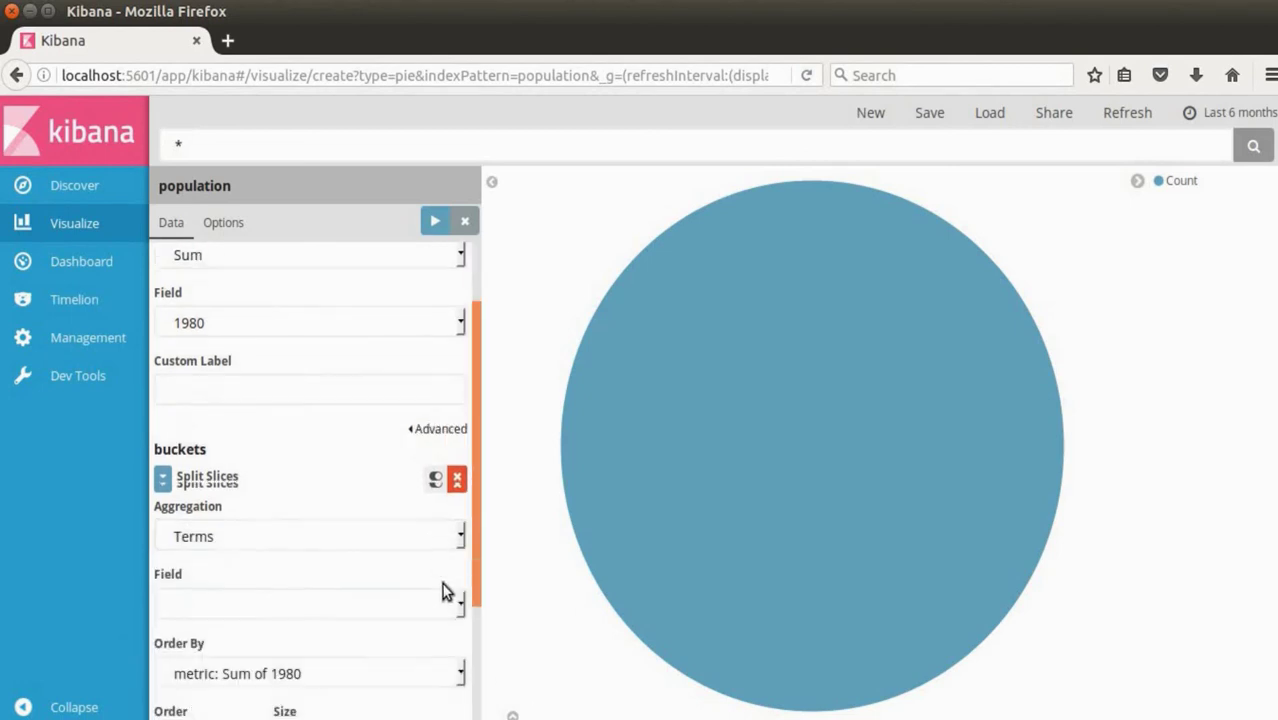
{"action": "left_click", "coordinate": [455, 557]}
{"action": "scroll", "coordinate": [355, 450], "scroll_direction": "down", "scroll_amount": 4}
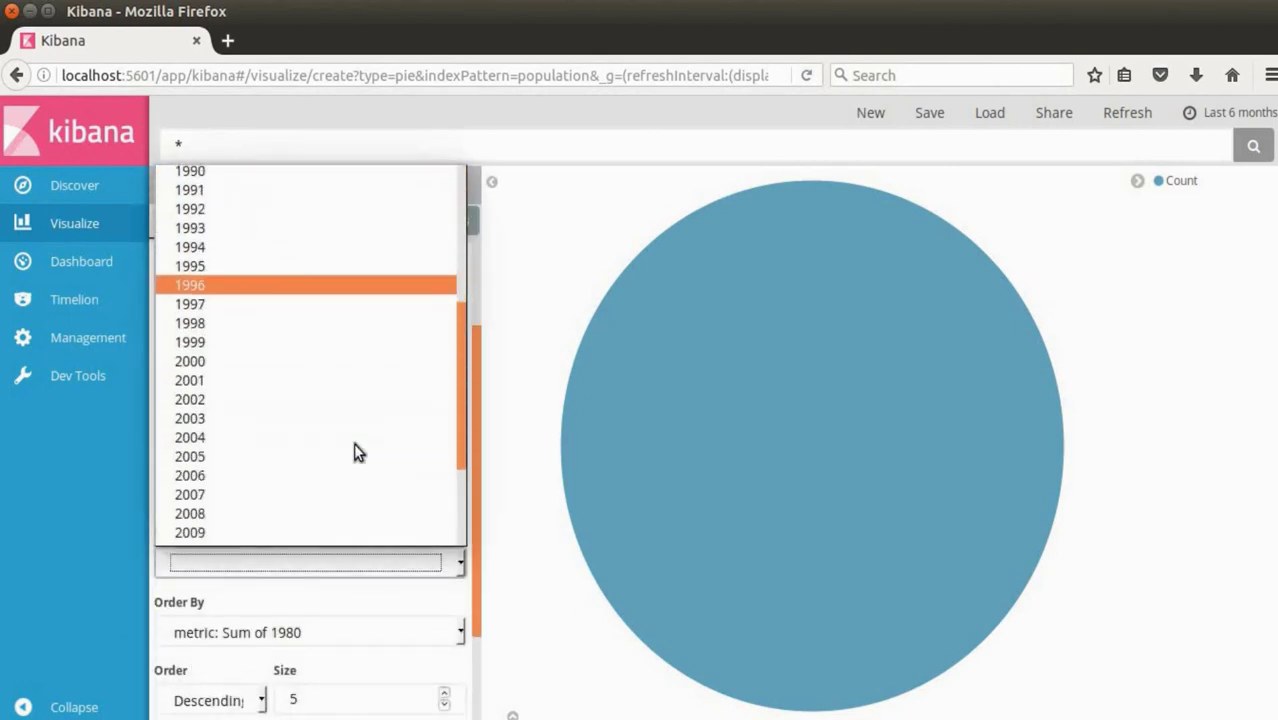
{"action": "scroll", "coordinate": [357, 452], "scroll_direction": "down", "scroll_amount": 3}
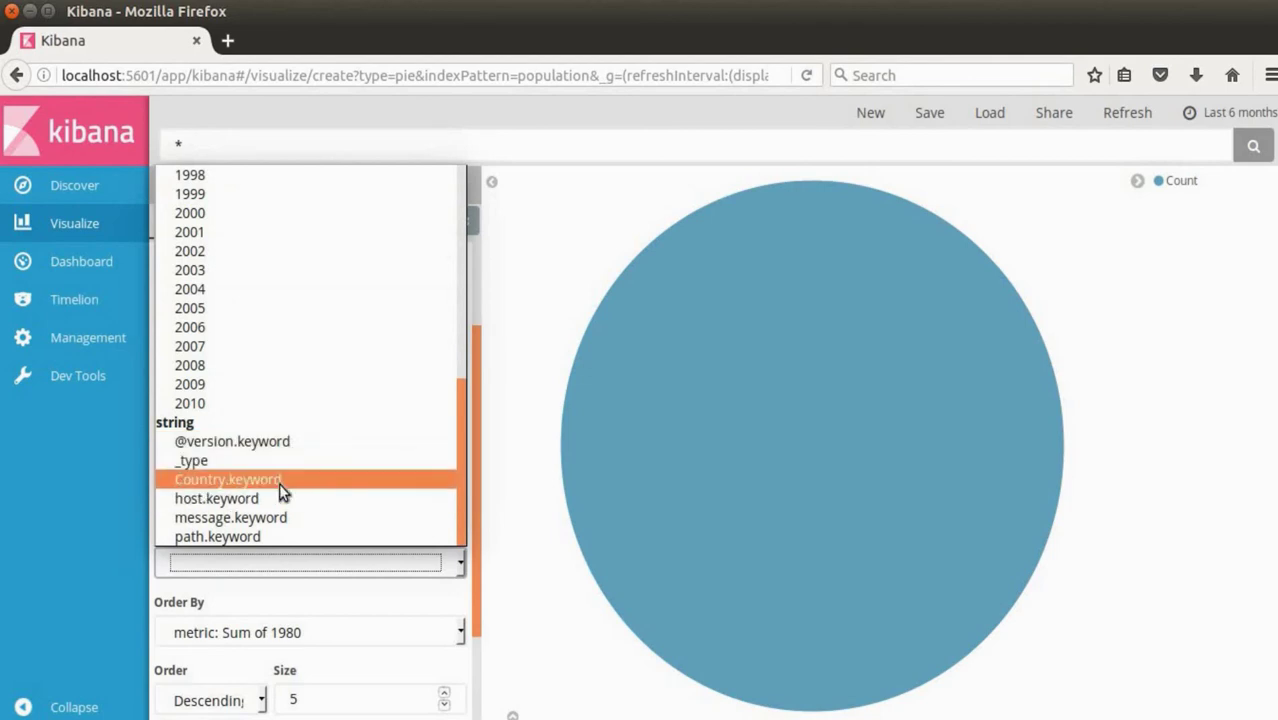
Split the slices by Country.keyword and raise the size to 10 slices
{"action": "left_click", "coordinate": [279, 483]}
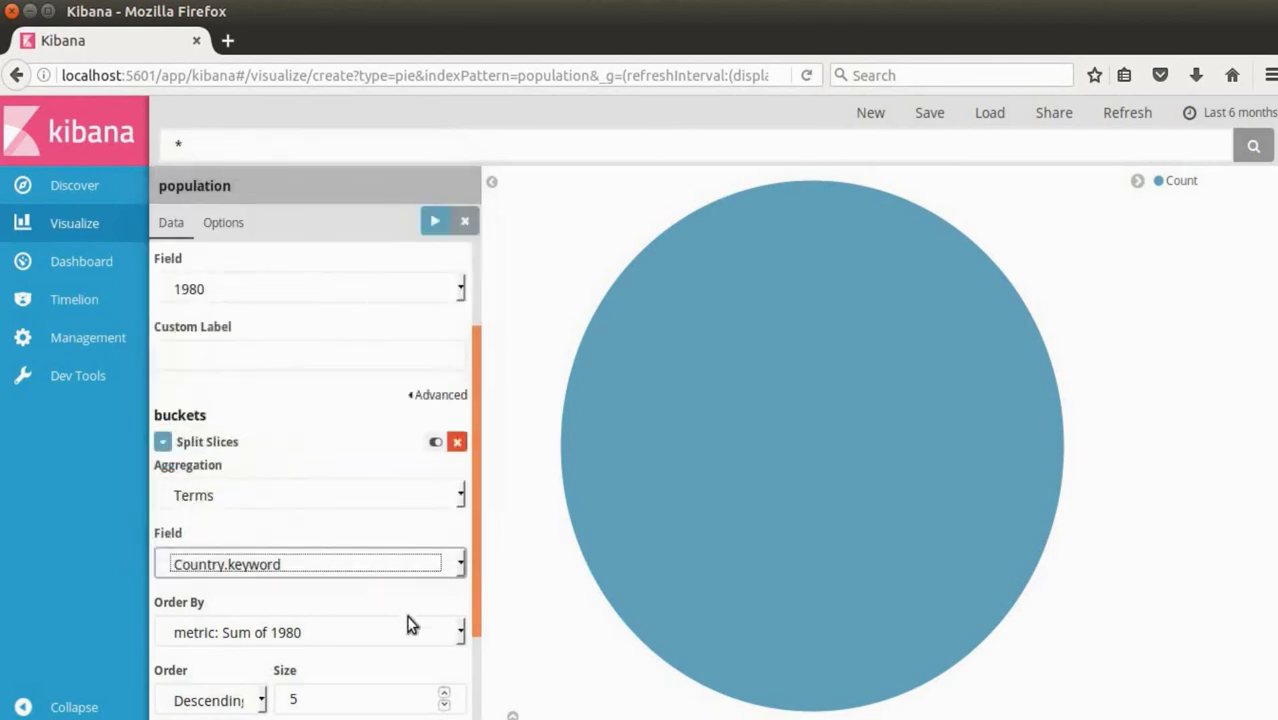
{"action": "left_click", "coordinate": [431, 226]}
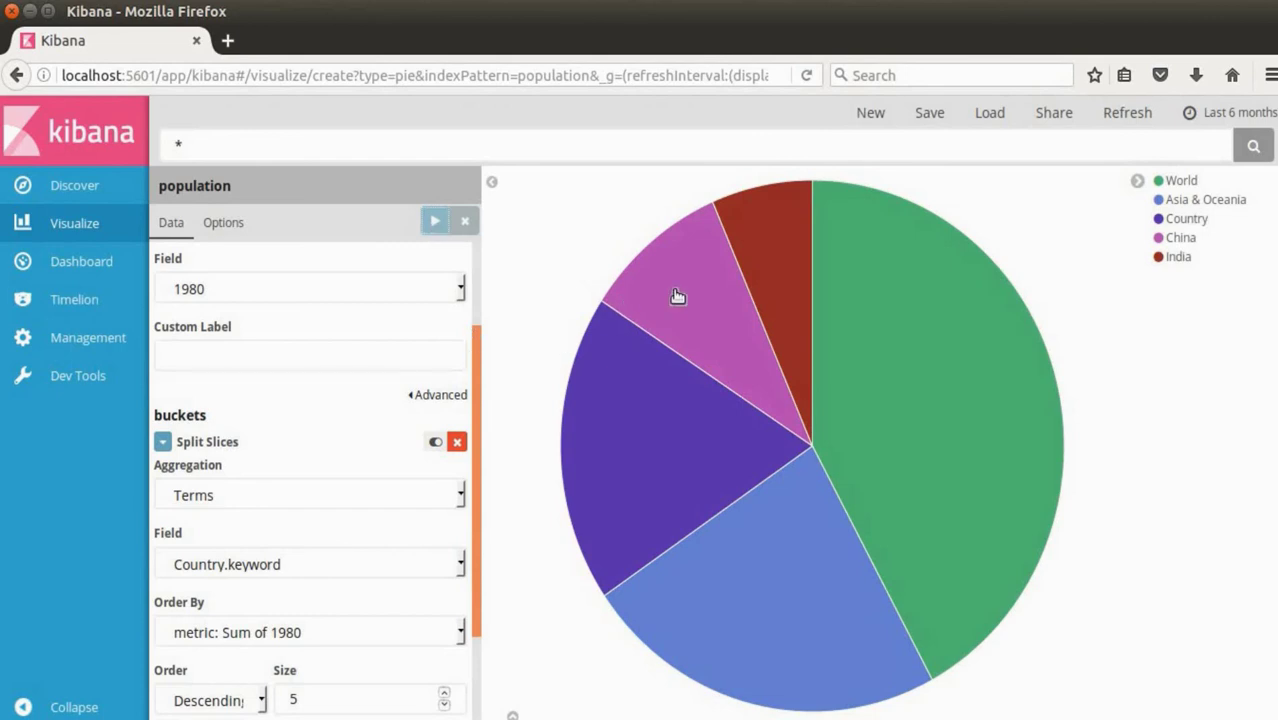
{"action": "mouse_move", "coordinate": [676, 296]}
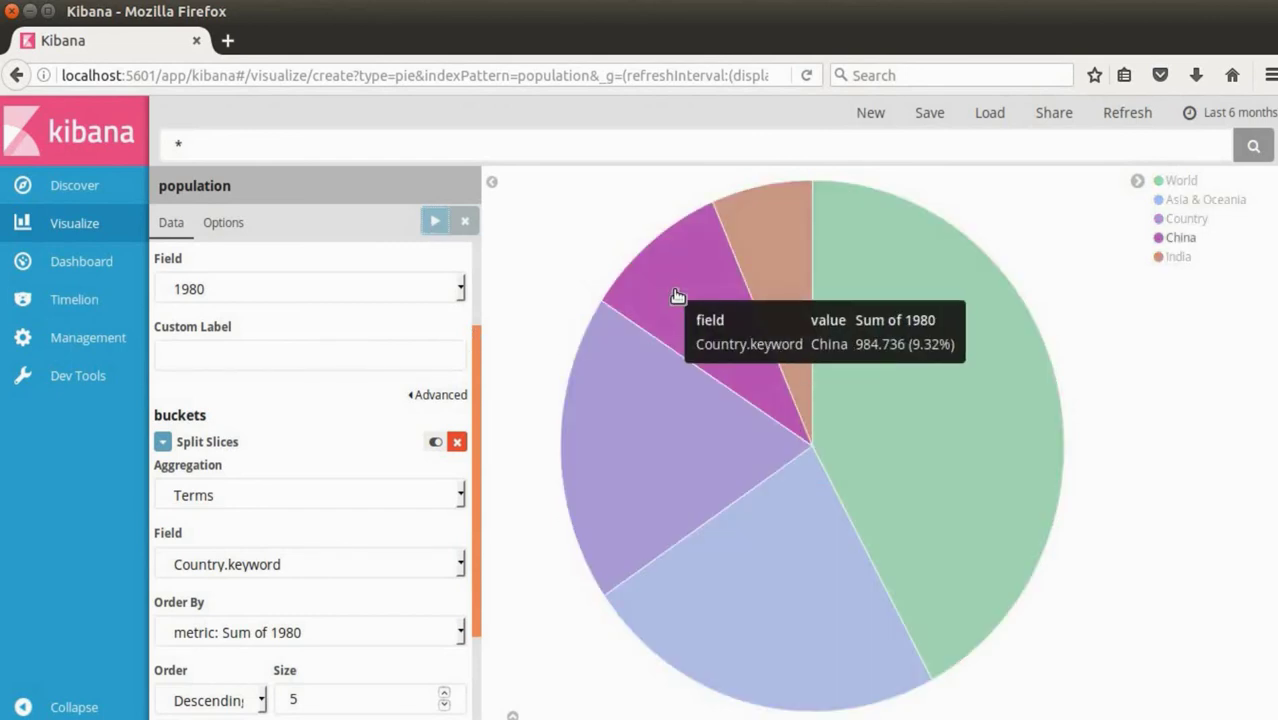
{"action": "mouse_move", "coordinate": [759, 256]}
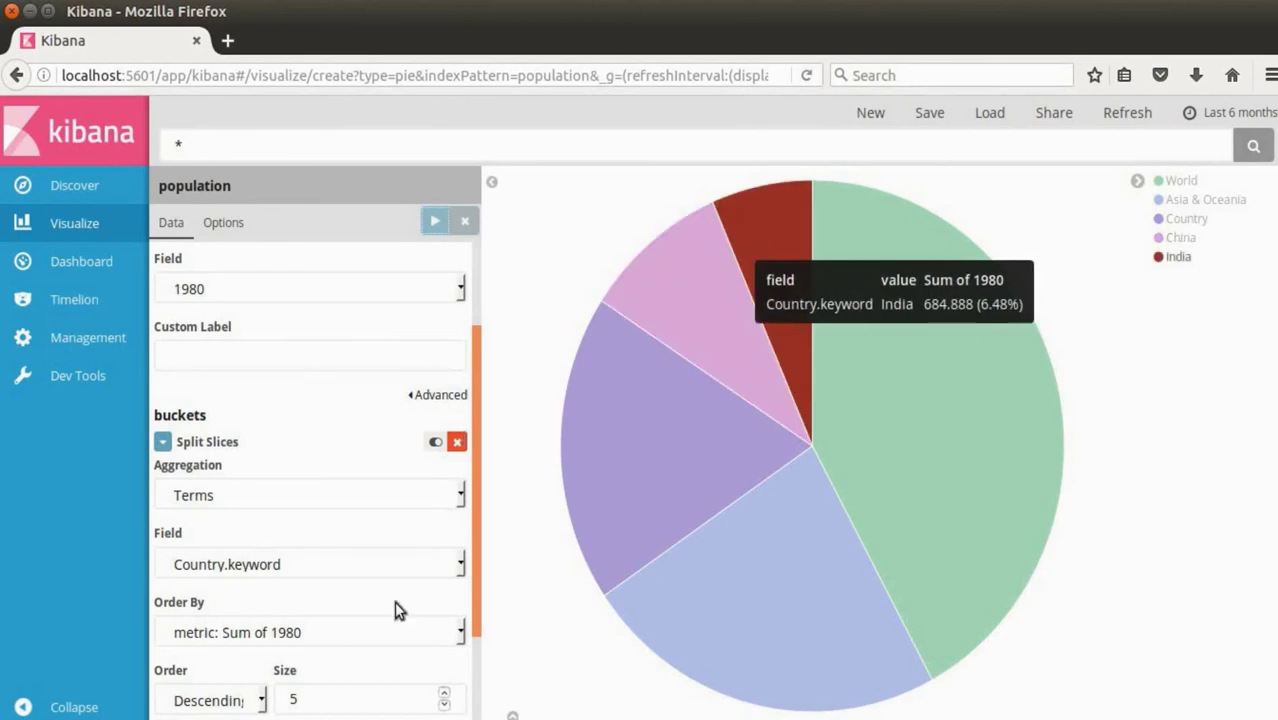
{"action": "left_click", "coordinate": [444, 693]}
{"action": "left_click", "coordinate": [444, 693]}
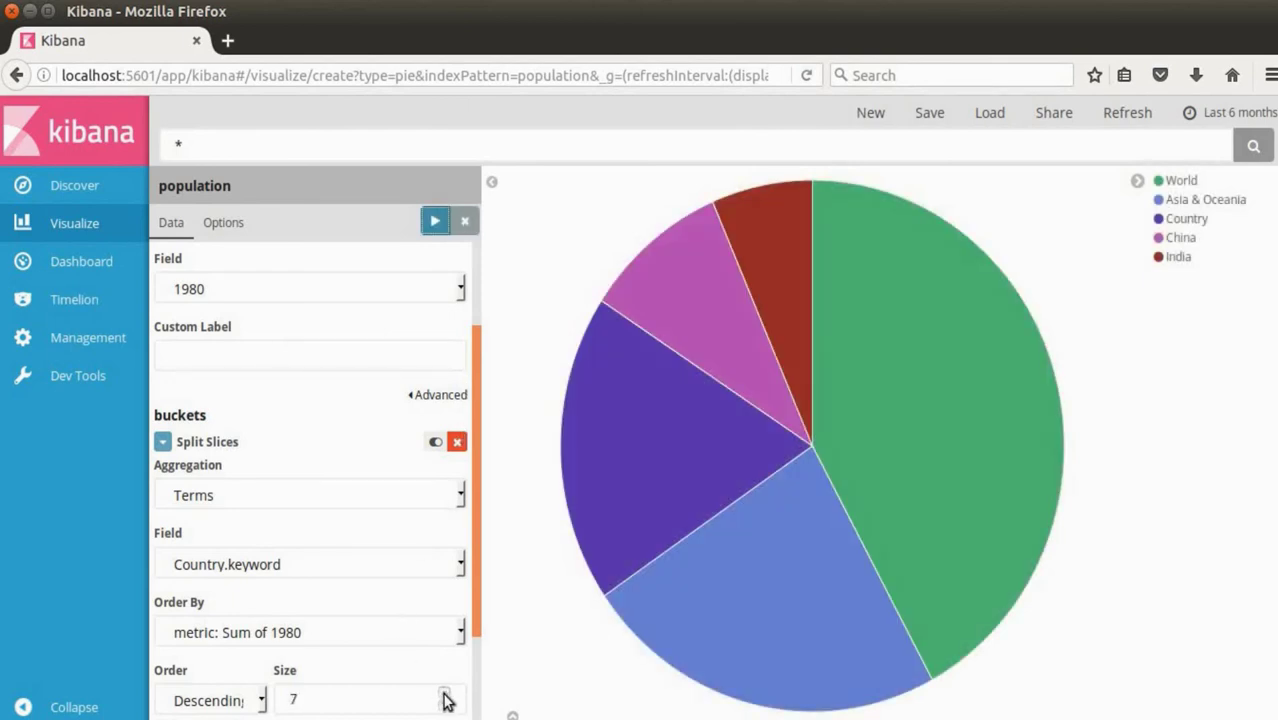
{"action": "left_click", "coordinate": [444, 693]}
{"action": "left_click", "coordinate": [444, 693]}
{"action": "left_click", "coordinate": [444, 693]}
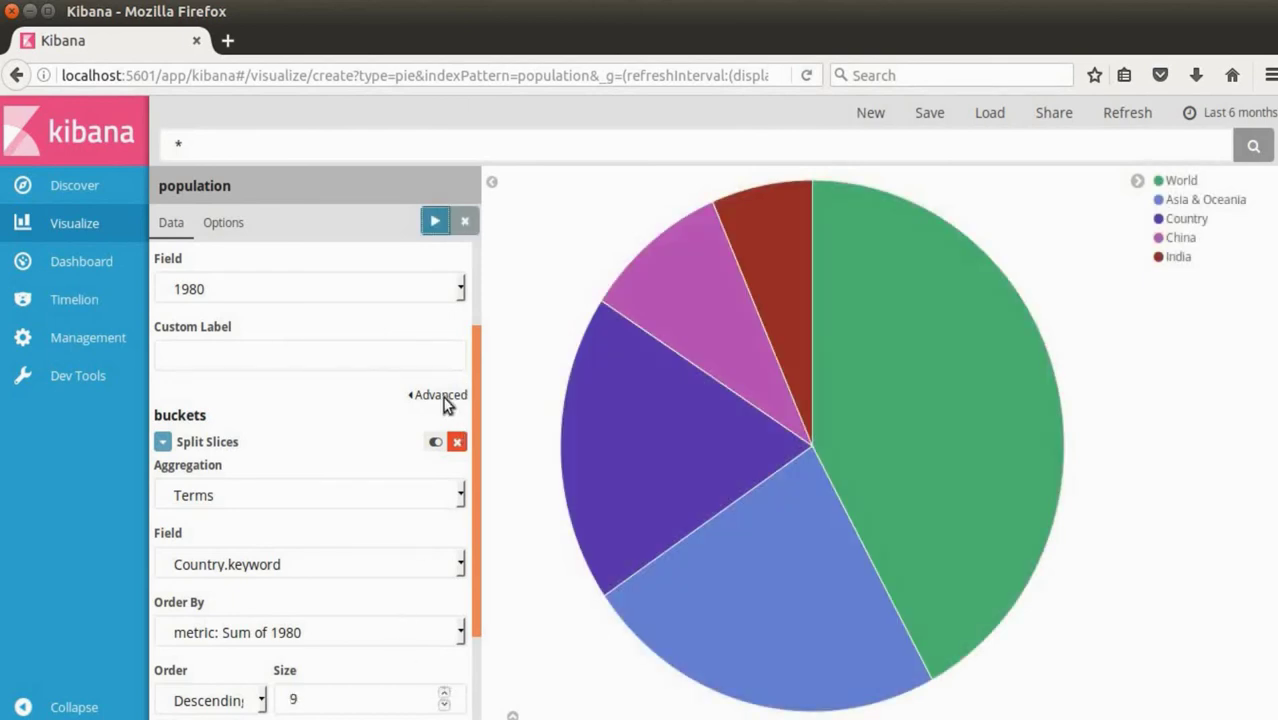
{"action": "left_click", "coordinate": [440, 223]}
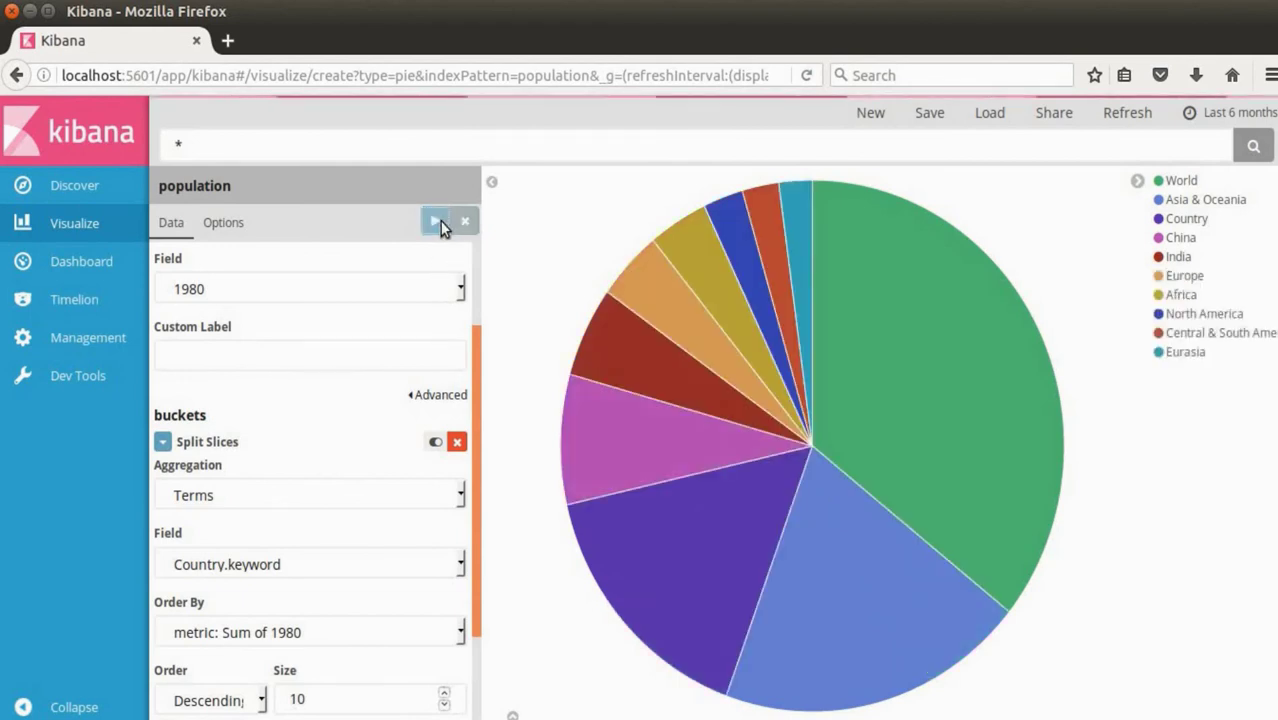
Switch the slice size metric to Sum of 2010 and redraw the pie
{"action": "left_click", "coordinate": [462, 292]}
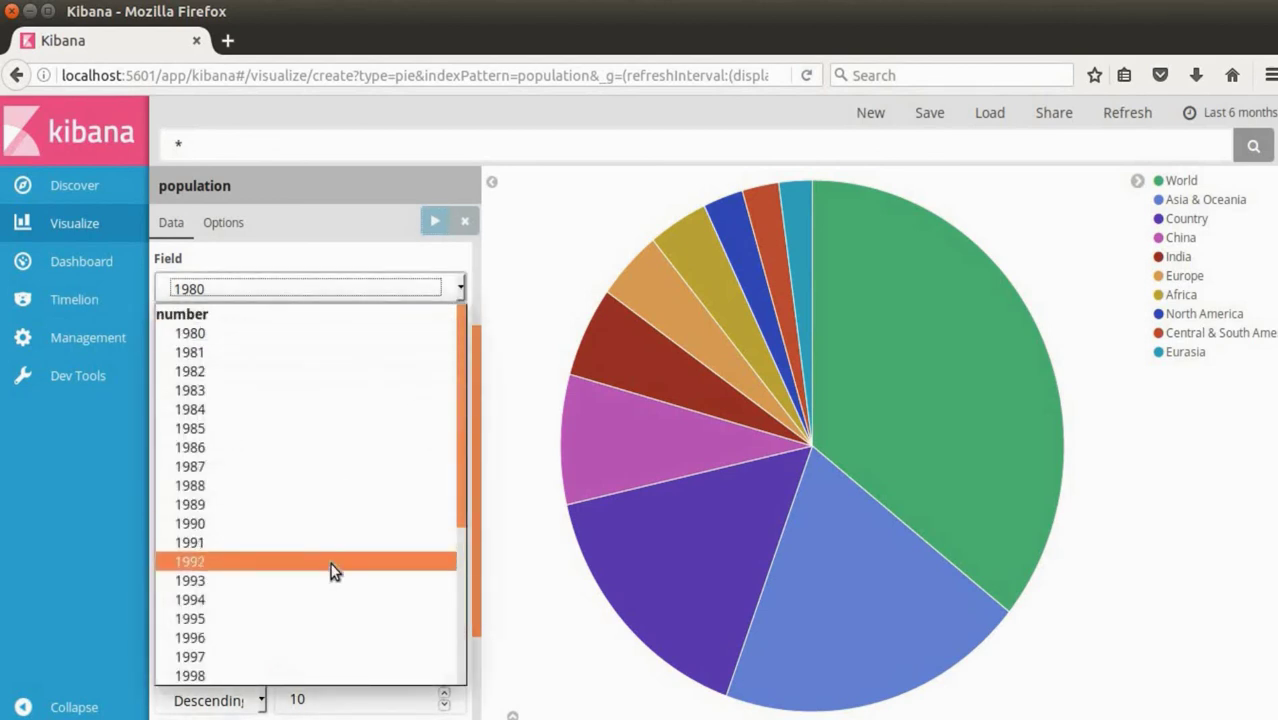
{"action": "scroll", "coordinate": [325, 590], "scroll_direction": "down", "scroll_amount": 3}
{"action": "scroll", "coordinate": [318, 620], "scroll_direction": "down", "scroll_amount": 1}
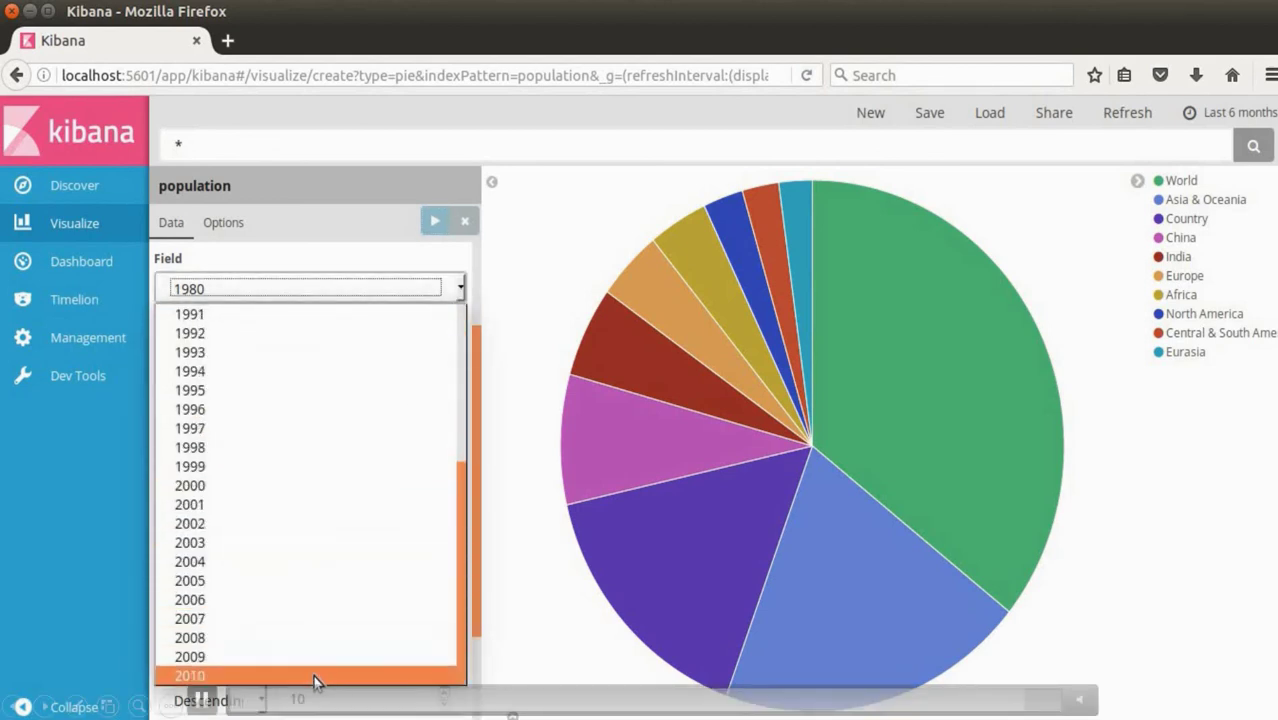
{"action": "key", "text": "Return"}
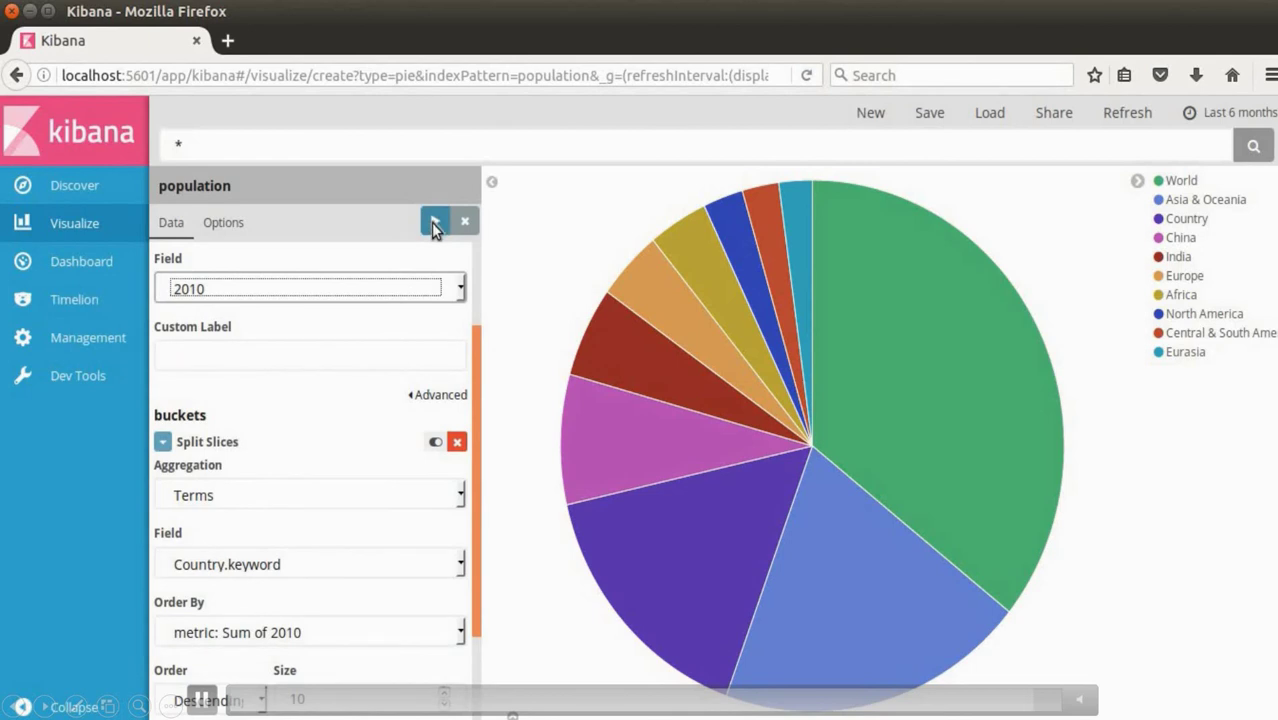
{"action": "left_click", "coordinate": [431, 222]}
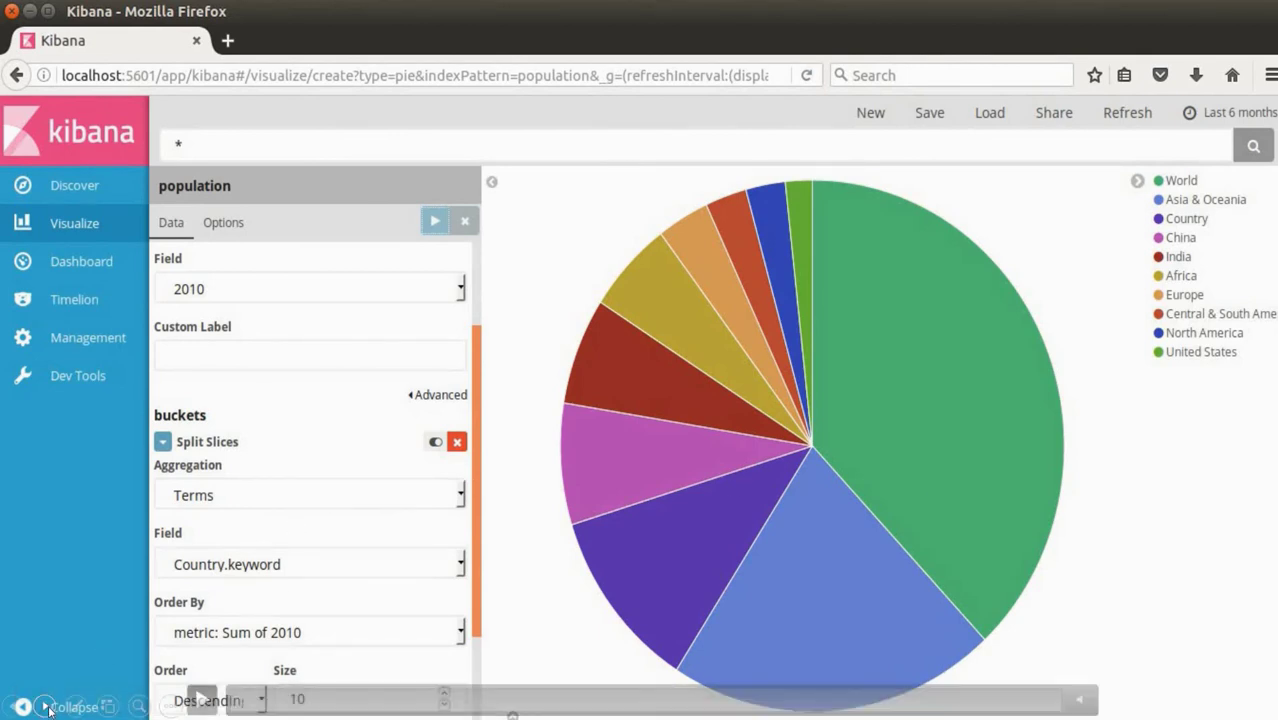
Advance the slideshow to the closing slide with the ch06 GitHub link
{"action": "left_click", "coordinate": [44, 706]}
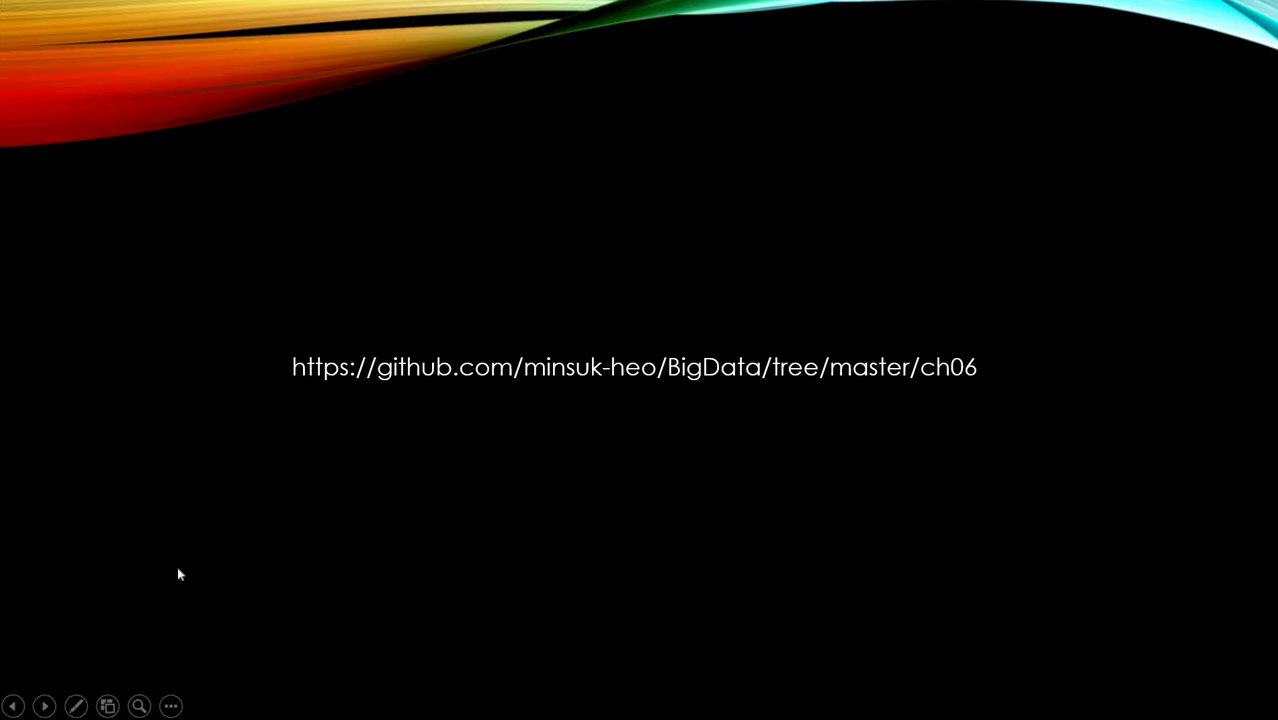